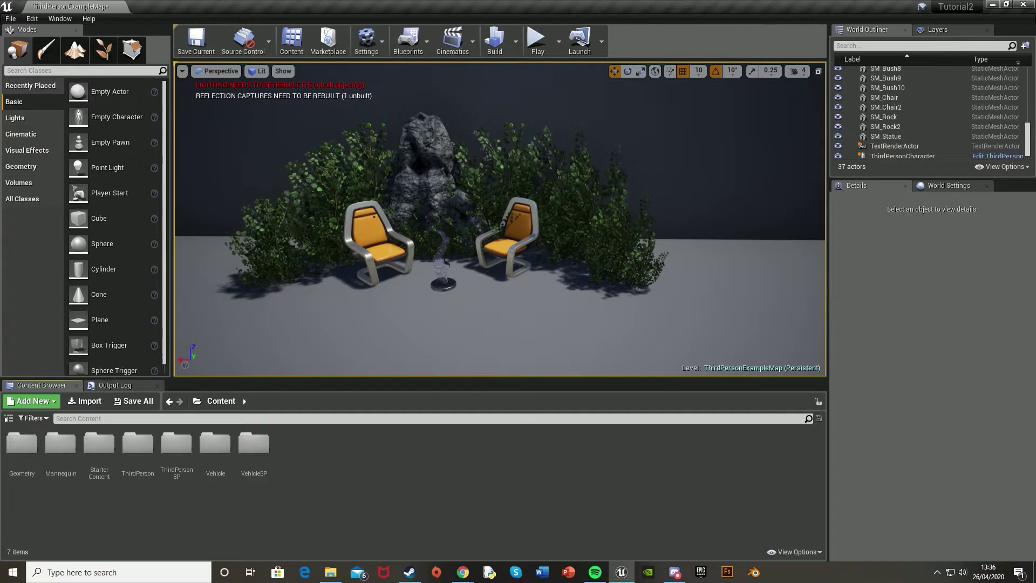
Step: Open the Architecture folder inside StarterContent in the project's content
{"action": "right_click_drag", "start_coordinate": [551, 249], "coordinate": [529, 243]}
{"action": "key", "text": "w"}
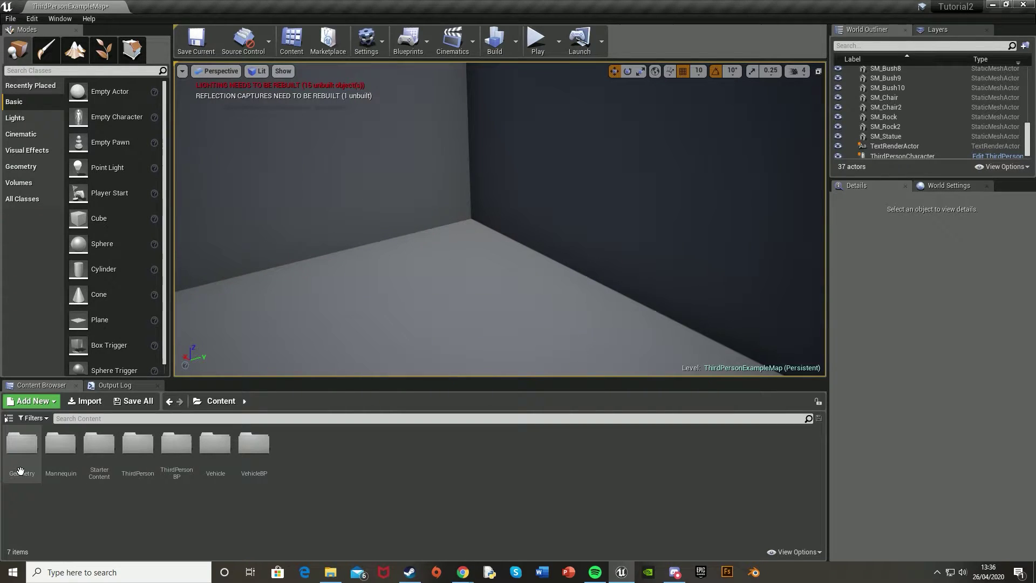
{"action": "double_click", "coordinate": [112, 452]}
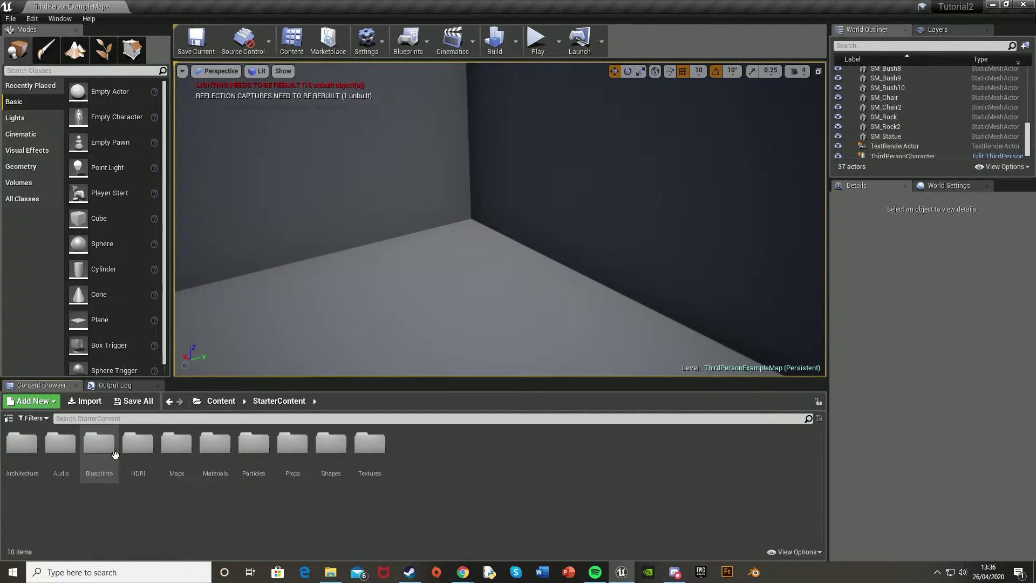
{"action": "left_click", "coordinate": [22, 445]}
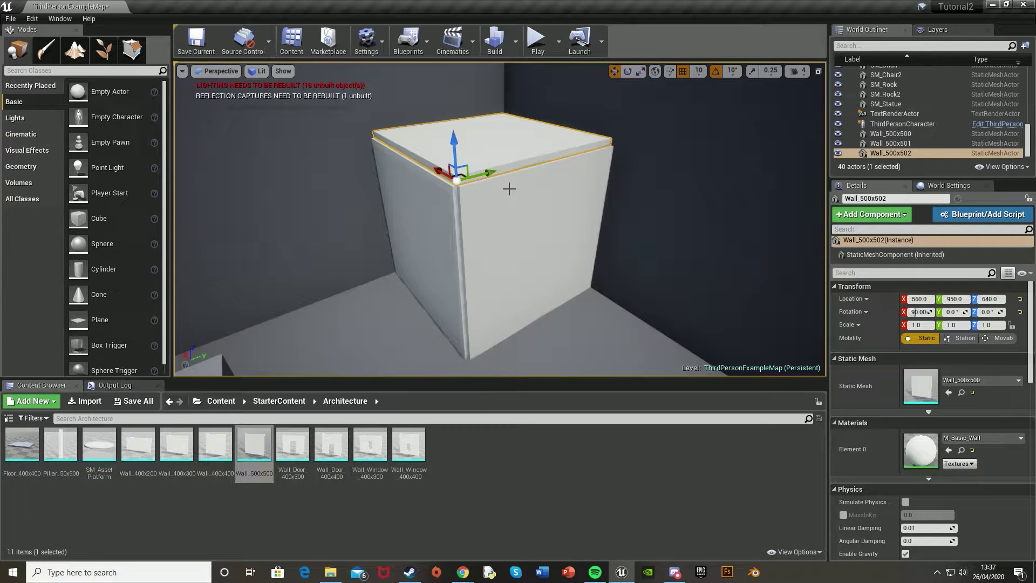
Step: Look over the arena to check where the wall box stands relative to the character, stairs and bushes
{"action": "right_click_drag", "start_coordinate": [509, 189], "coordinate": [356, 254]}
{"action": "key", "text": "w"}
{"action": "key", "text": "s"}
{"action": "left_click", "coordinate": [522, 240]}
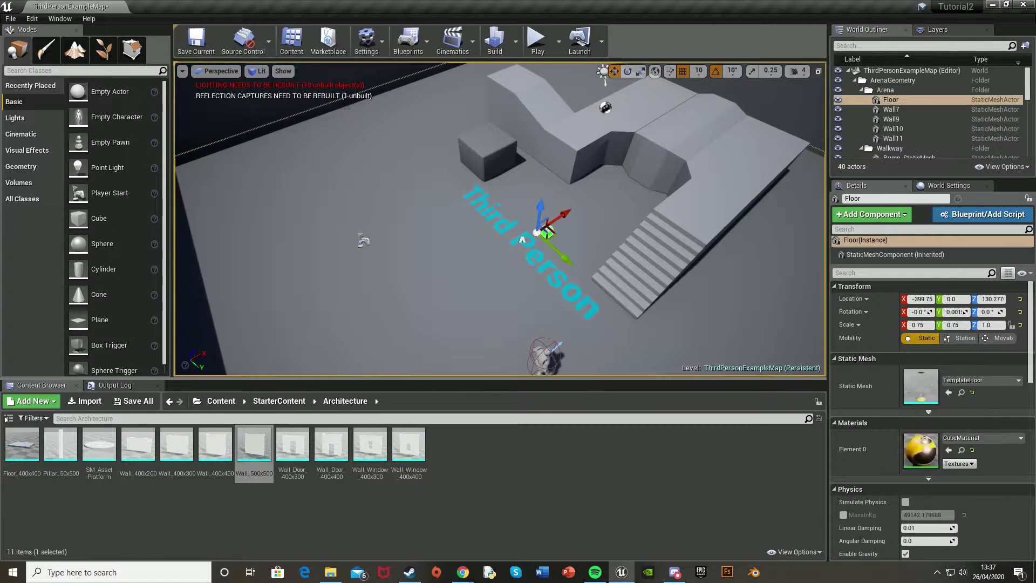
{"action": "middle_click_drag", "start_coordinate": [521, 239], "coordinate": [450, 204]}
{"action": "left_click", "coordinate": [504, 305]}
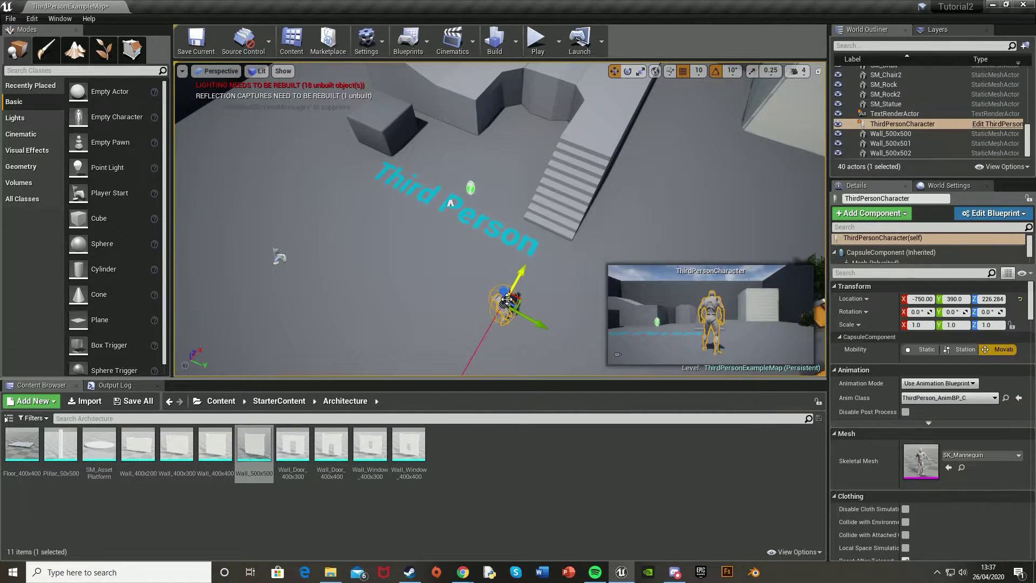
{"action": "right_click_drag", "start_coordinate": [506, 300], "coordinate": [577, 270]}
{"action": "key", "text": "w"}
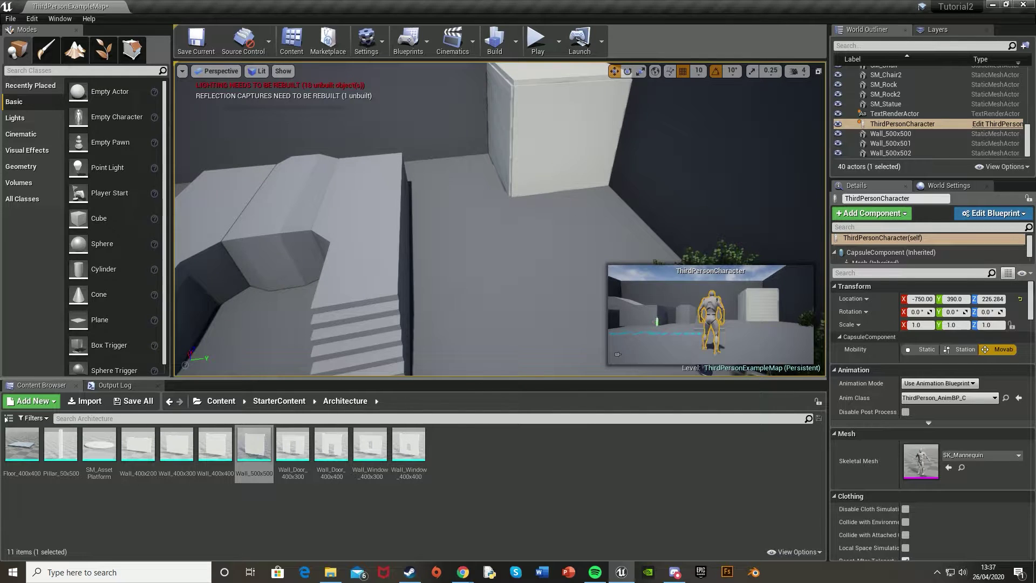
{"action": "right_click", "coordinate": [482, 245]}
{"action": "mouse_move", "coordinate": [534, 504]}
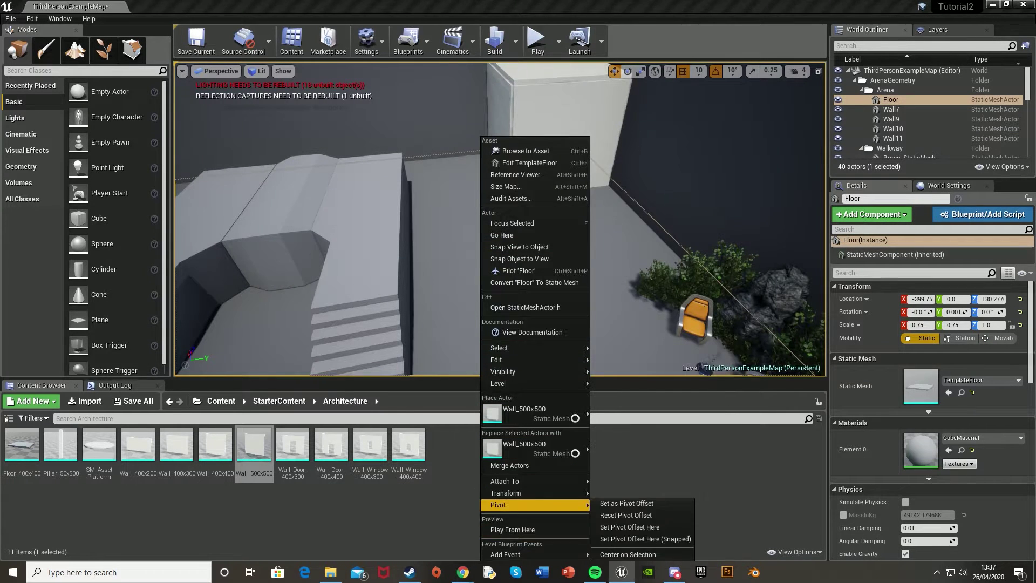
{"action": "key", "text": "s"}
{"action": "right_click_drag", "start_coordinate": [451, 243], "coordinate": [445, 286]}
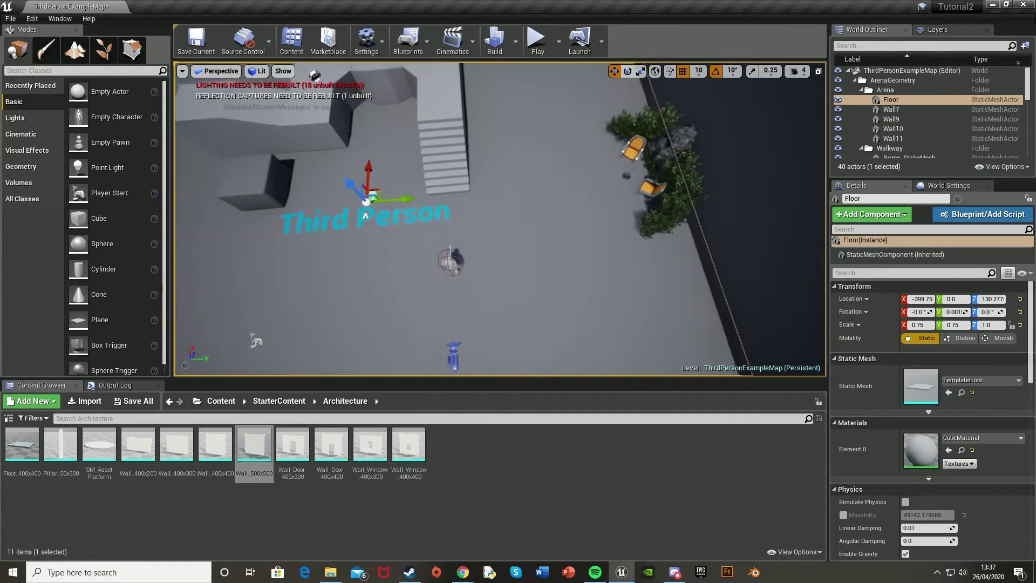
{"action": "left_click", "coordinate": [451, 260]}
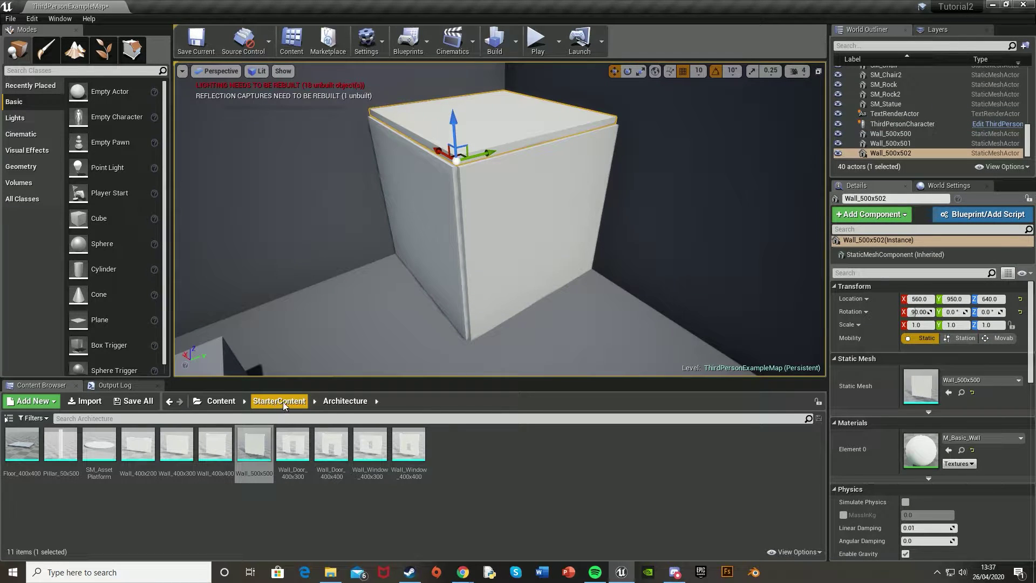
Step: Open StarterContent's Props folder, and preview the SM_Lamp_Ceiling mesh in the level before deleting that instance
{"action": "left_click", "coordinate": [283, 401]}
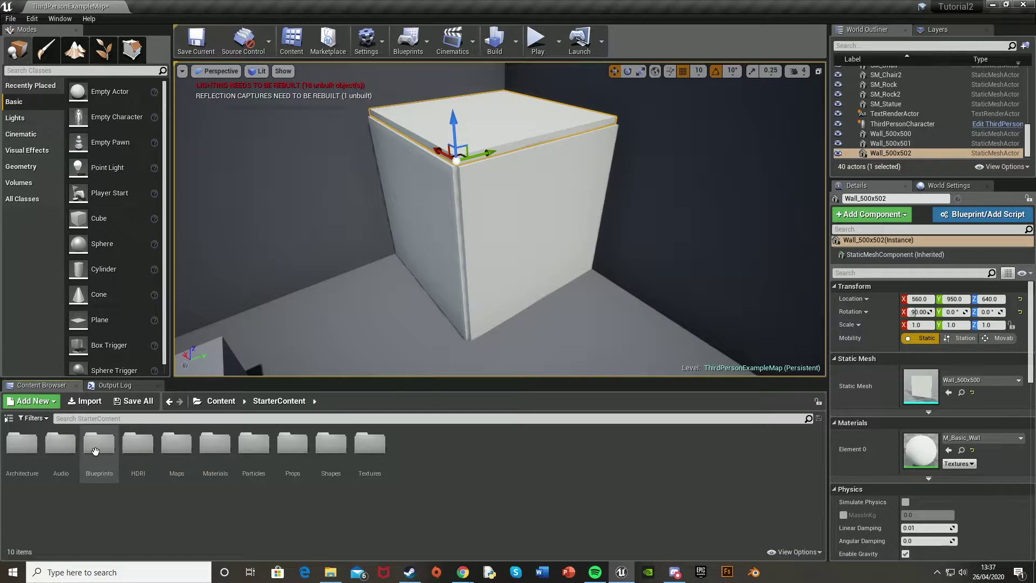
{"action": "double_click", "coordinate": [290, 450]}
{"action": "left_click_drag", "start_coordinate": [373, 444], "coordinate": [324, 188]}
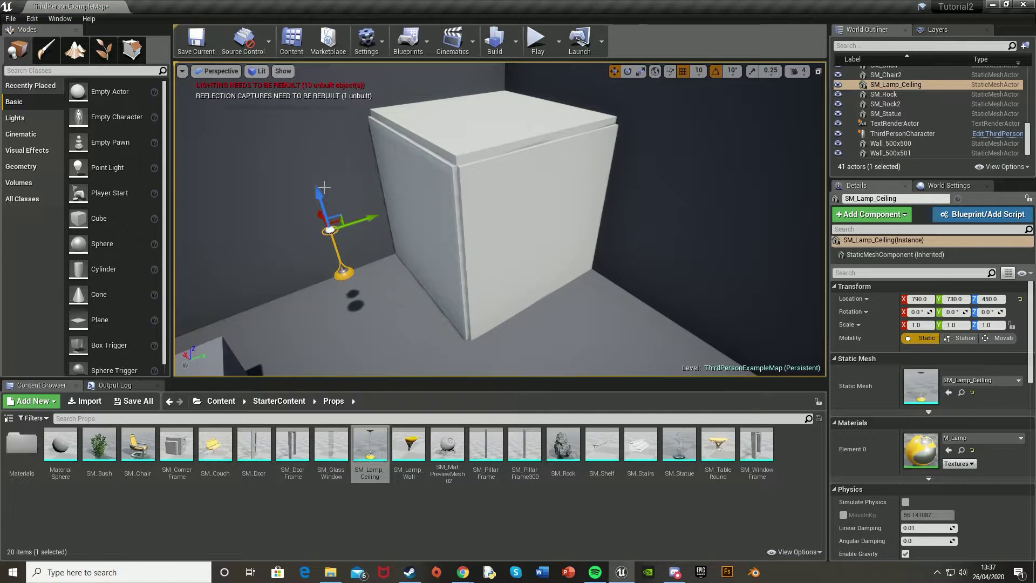
{"action": "key", "text": "Delete"}
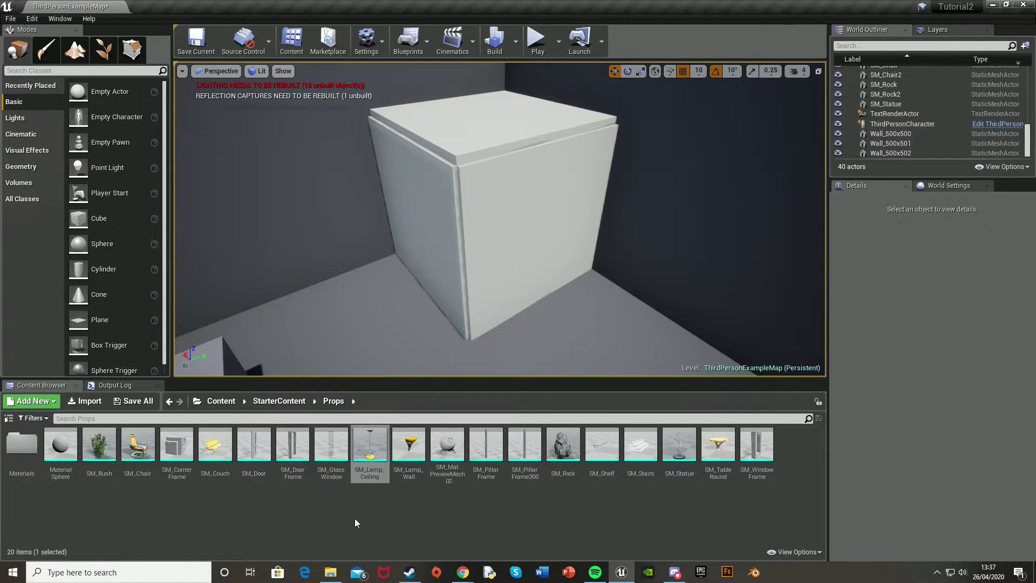
Step: Create a Blueprint Class with Actor as parent in the Props folder and name it Lamp_BP
{"action": "right_click", "coordinate": [355, 519]}
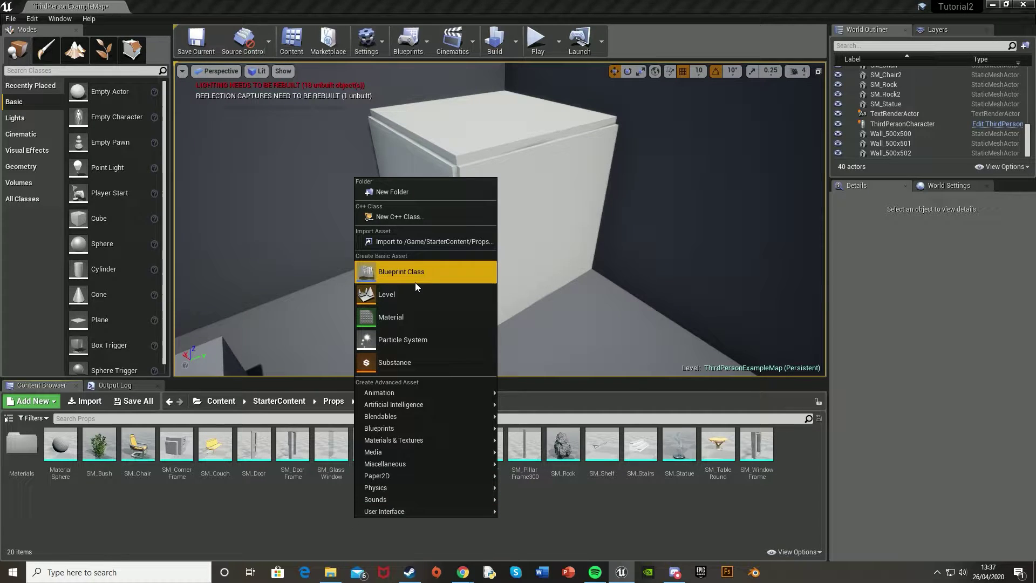
{"action": "left_click", "coordinate": [415, 283]}
{"action": "left_click", "coordinate": [399, 185]}
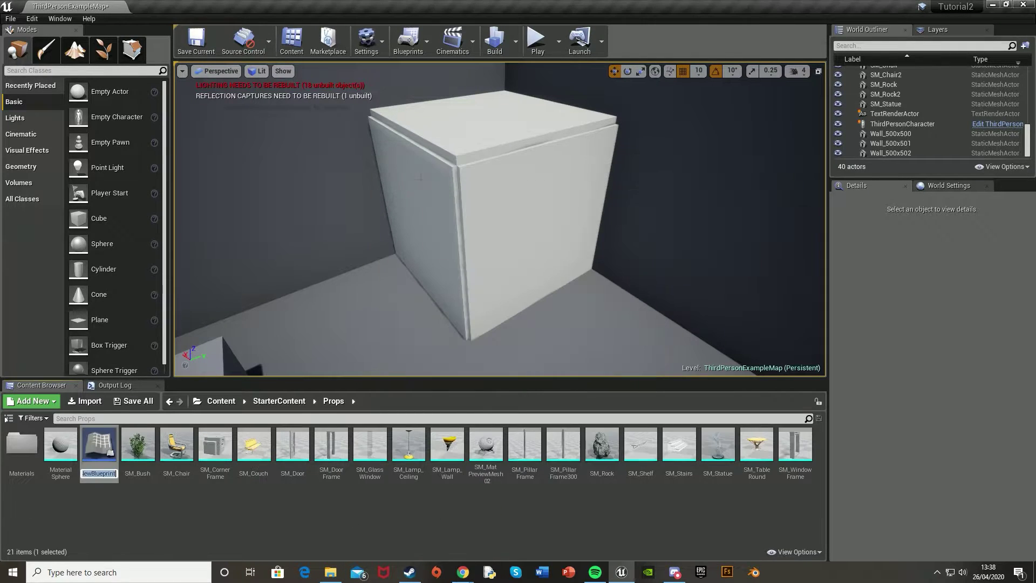
{"action": "type", "text": "Lamp_BP"}
{"action": "key", "text": "Return"}
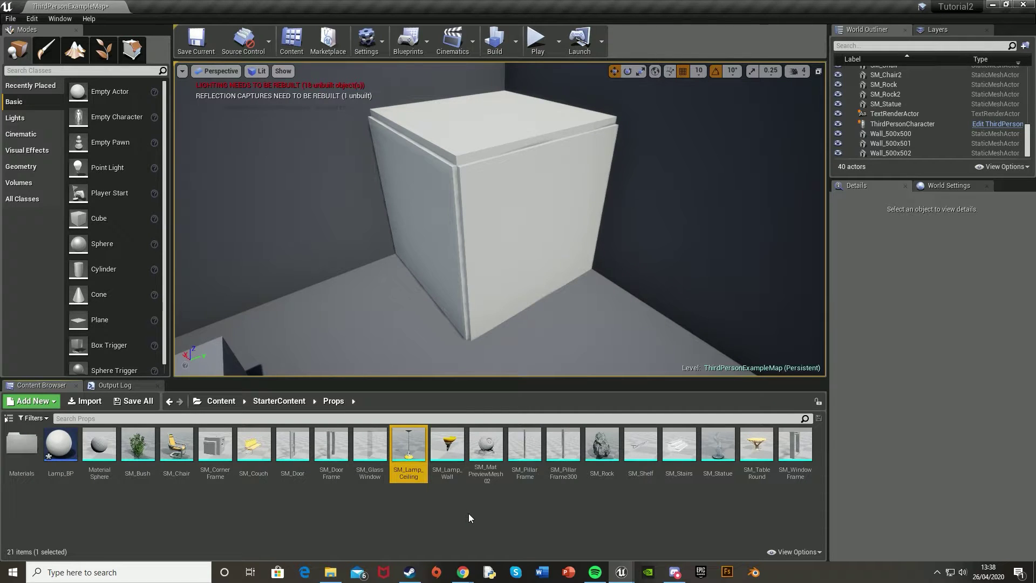
Step: Add a Static Mesh component using SM_Lamp_Ceiling to the Lamp_BP blueprint
{"action": "mouse_move", "coordinate": [621, 572]}
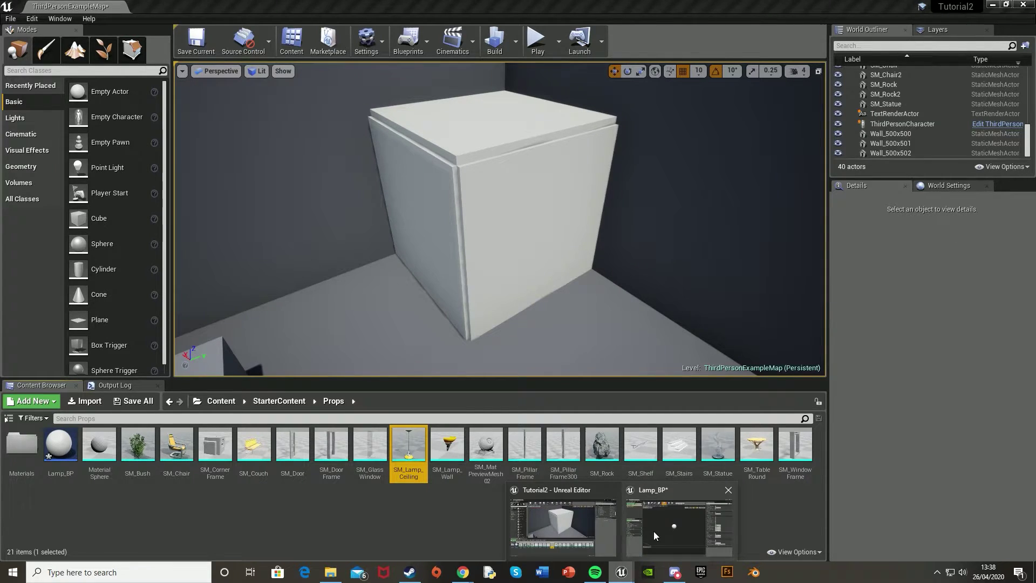
{"action": "left_click", "coordinate": [652, 531]}
{"action": "left_click", "coordinate": [68, 45]}
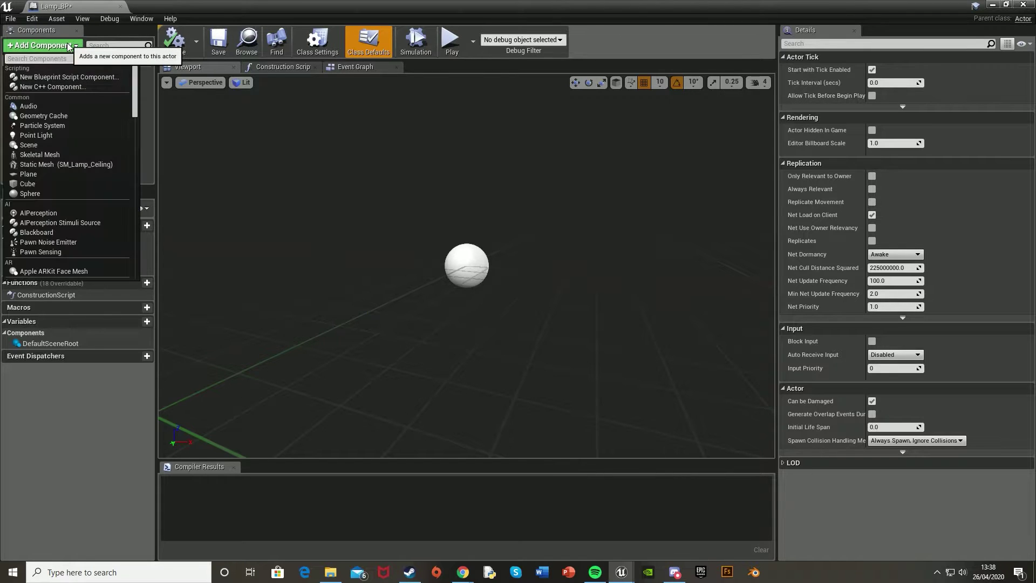
{"action": "type", "text": "stat"}
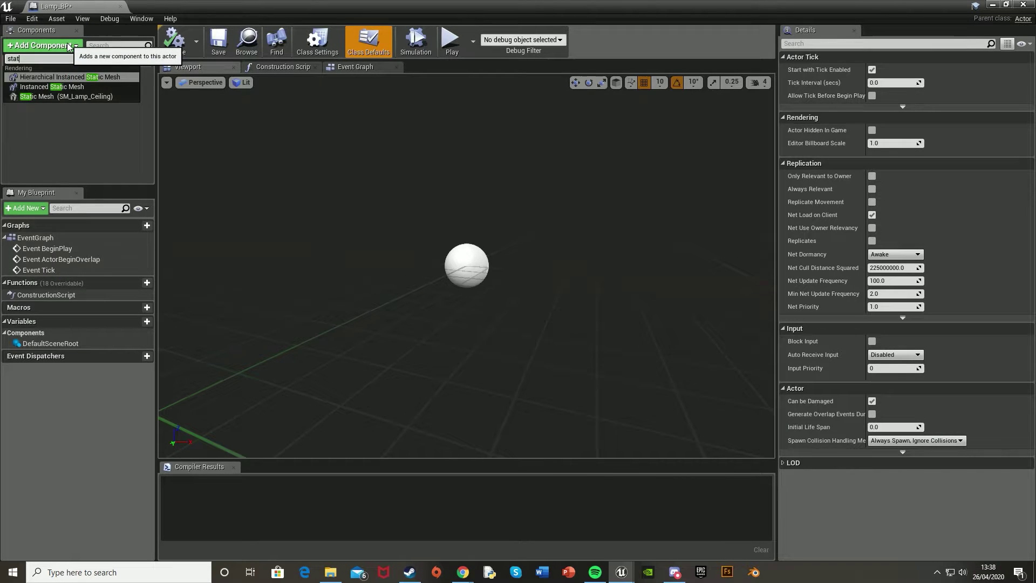
{"action": "left_click", "coordinate": [88, 95]}
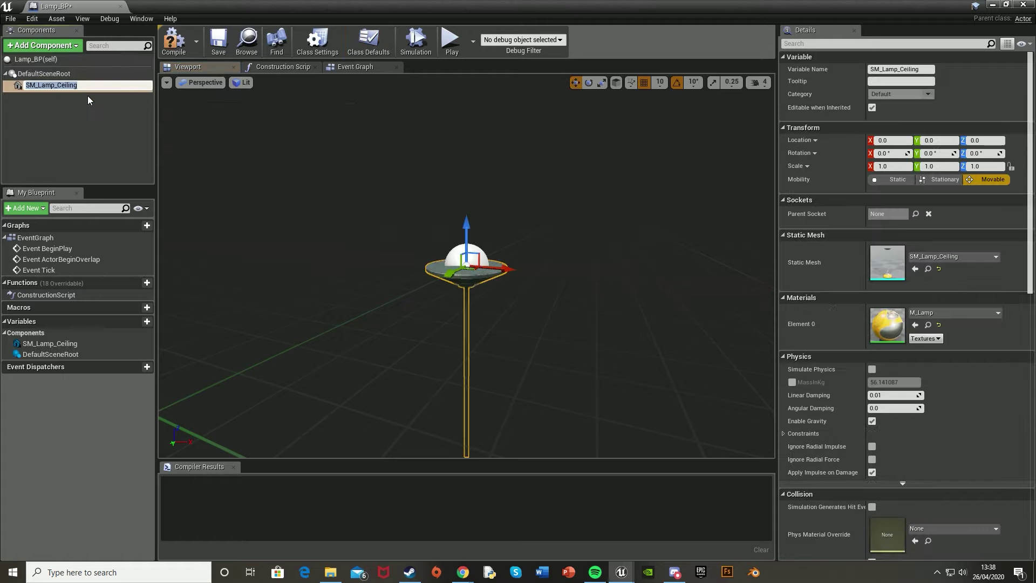
Step: Add a Spot Light component to Lamp_BP
{"action": "right_click_drag", "start_coordinate": [182, 169], "coordinate": [237, 222]}
{"action": "key", "text": "w"}
{"action": "key", "text": "s"}
{"action": "key", "text": "w"}
{"action": "key", "text": "w"}
{"action": "key", "text": "s"}
{"action": "mouse_move", "coordinate": [479, 212]}
{"action": "right_mouse_down"}
{"action": "mouse_move", "coordinate": [510, 230]}
{"action": "mouse_move", "coordinate": [479, 212]}
{"action": "right_mouse_up"}
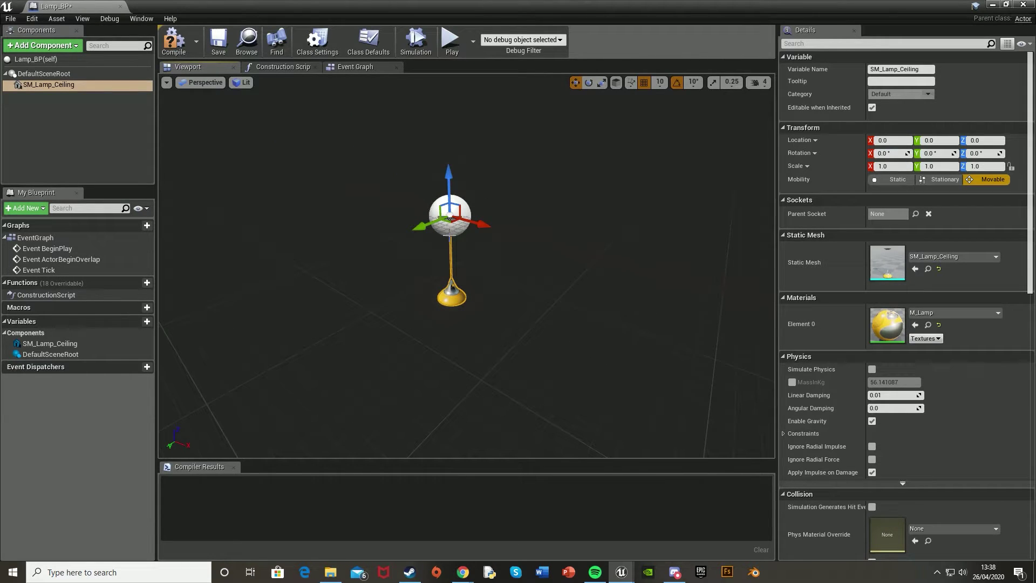
{"action": "left_click", "coordinate": [68, 47]}
{"action": "type", "text": "light"}
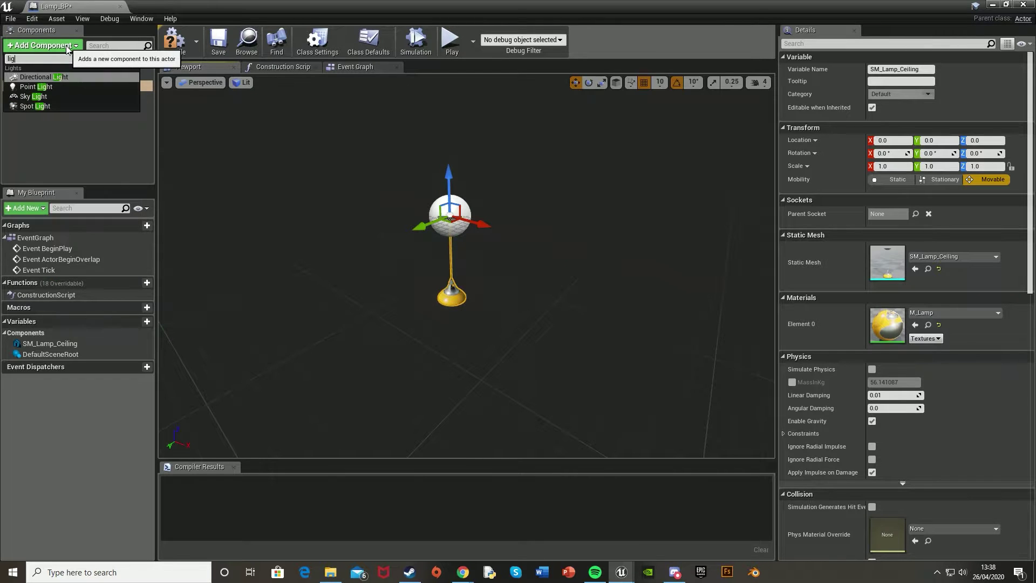
{"action": "left_click", "coordinate": [46, 107]}
Step: Rotate the spotlight -90° about Y to face down and move it to Z -120 inside the lampshade
{"action": "right_click_drag", "start_coordinate": [448, 198], "coordinate": [481, 175]}
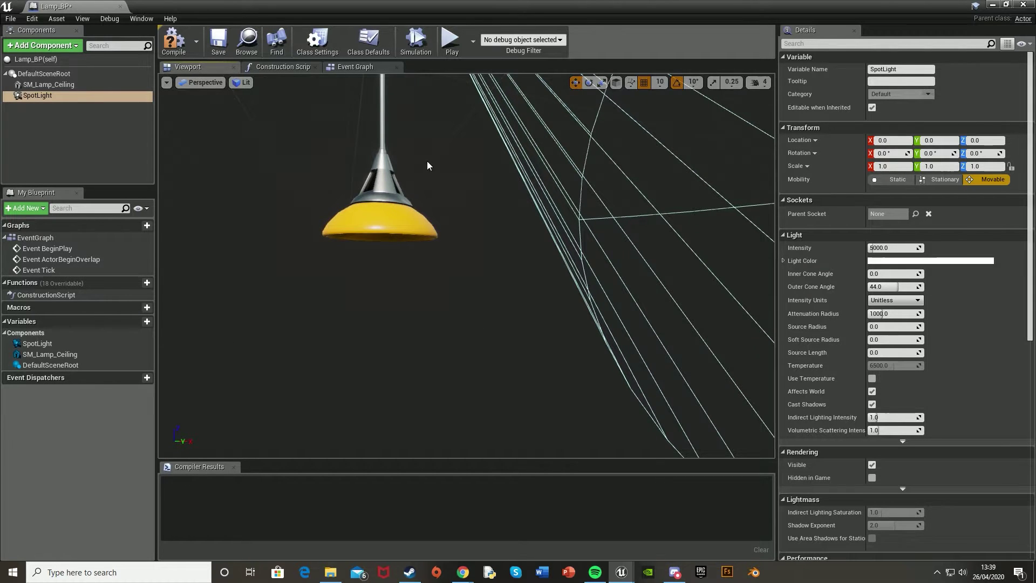
{"action": "scroll", "coordinate": [429, 167], "scroll_direction": "down", "scroll_amount": 3}
{"action": "key", "text": "e"}
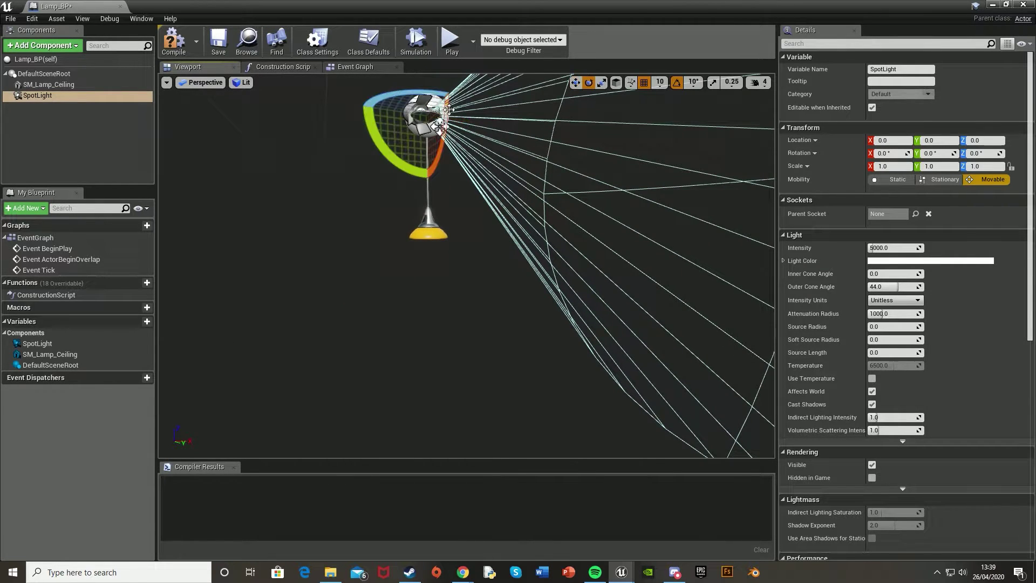
{"action": "left_click_drag", "start_coordinate": [398, 148], "coordinate": [444, 263]}
{"action": "key", "text": "w"}
{"action": "right_click_drag", "start_coordinate": [426, 302], "coordinate": [411, 329]}
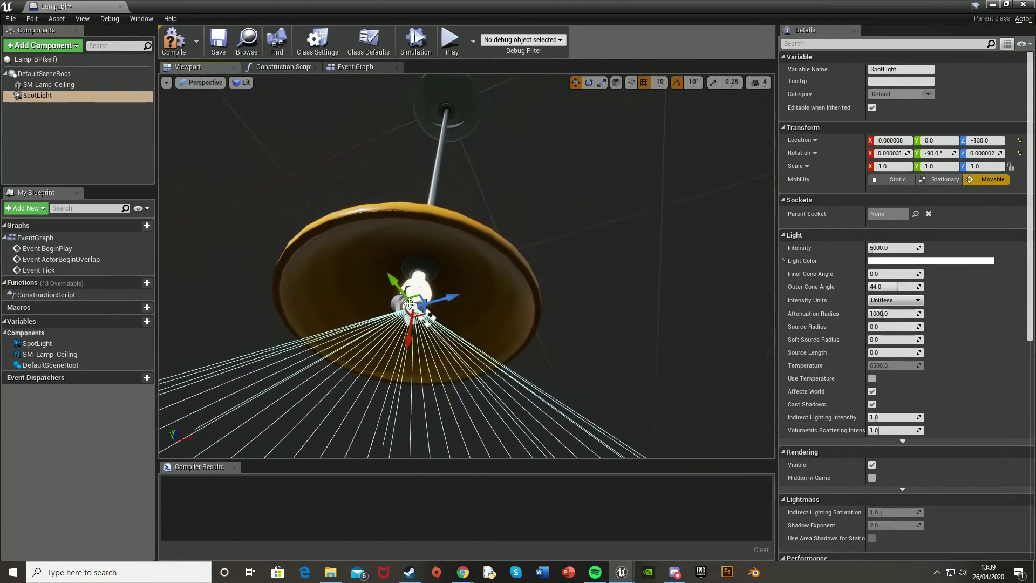
{"action": "left_click_drag", "start_coordinate": [410, 333], "coordinate": [414, 301]}
Step: Widen the spotlight's Outer Cone Angle to about 54.5 degrees
{"action": "right_click_drag", "start_coordinate": [465, 250], "coordinate": [436, 290]}
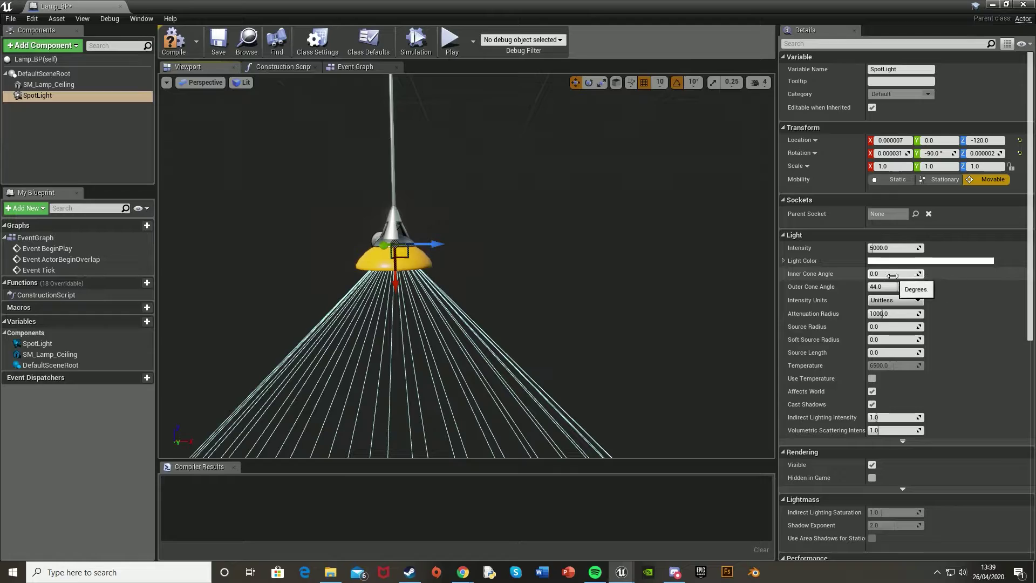
{"action": "left_click_drag", "start_coordinate": [898, 286], "coordinate": [930, 287]}
{"action": "key", "text": "s"}
{"action": "mouse_move", "coordinate": [647, 297]}
{"action": "right_mouse_down"}
{"action": "mouse_move", "coordinate": [566, 329]}
{"action": "mouse_move", "coordinate": [634, 300]}
{"action": "right_mouse_up"}
{"action": "key", "text": "a"}
{"action": "key", "text": "w"}
Step: Set the spotlight's Intensity to 10000 and compile Lamp_BP
{"action": "left_click", "coordinate": [895, 246]}
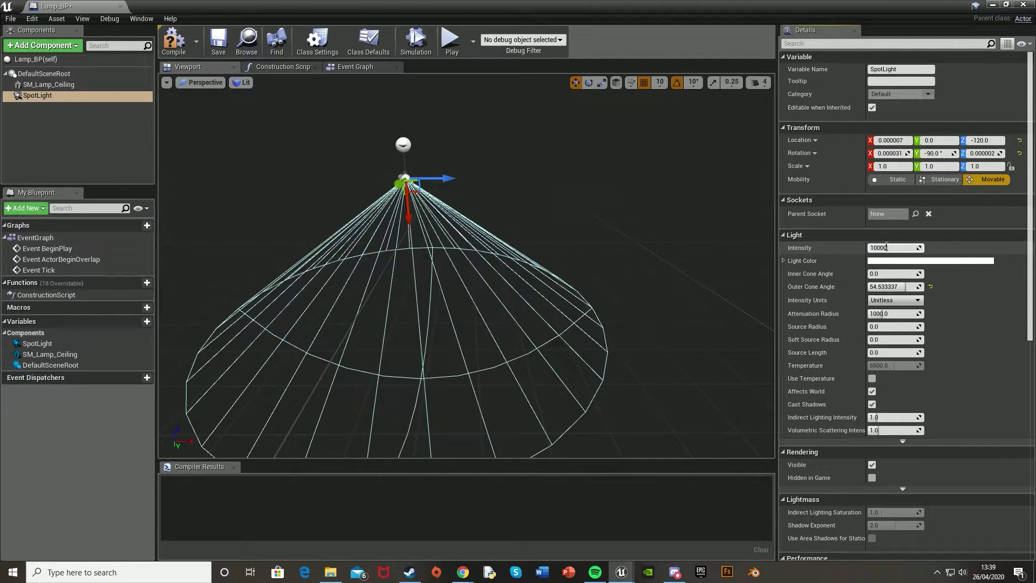
{"action": "key", "text": "Return"}
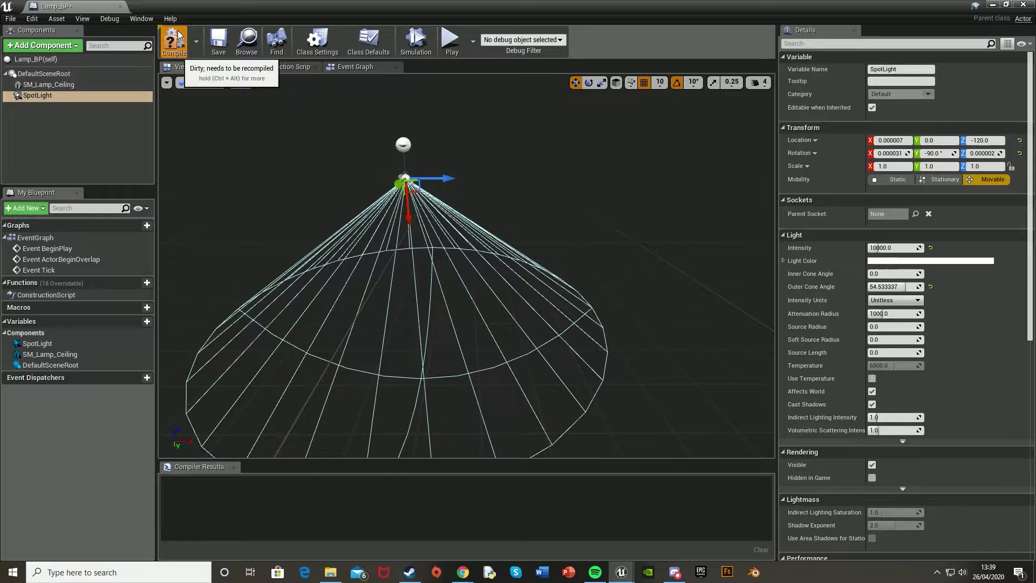
{"action": "left_click", "coordinate": [174, 40]}
{"action": "left_click", "coordinate": [994, 4]}
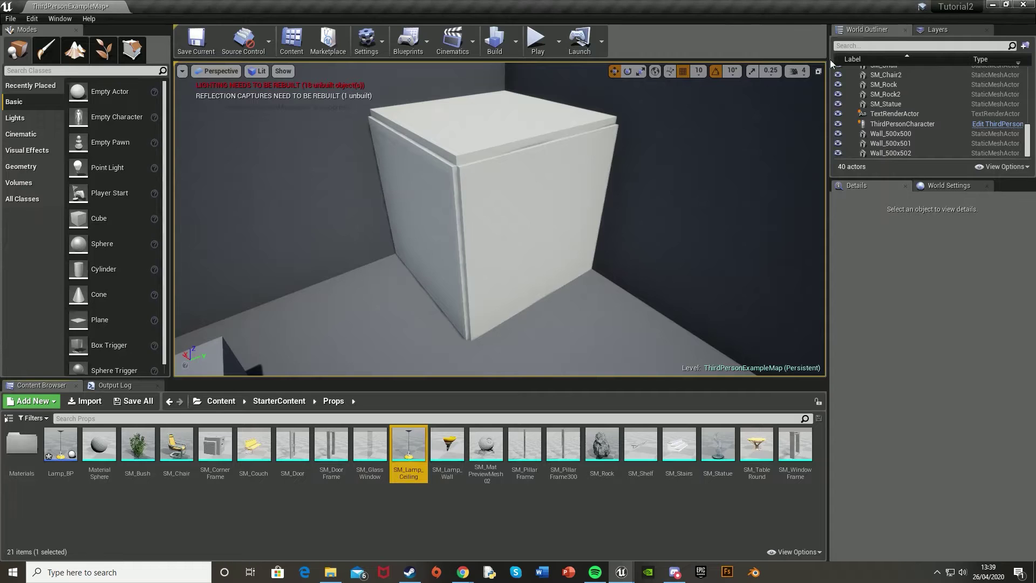
Step: Place Lamp_BP inside the wall room and raise it to the ceiling at Z 620
{"action": "key", "text": "w"}
{"action": "right_click_drag", "start_coordinate": [464, 303], "coordinate": [583, 345]}
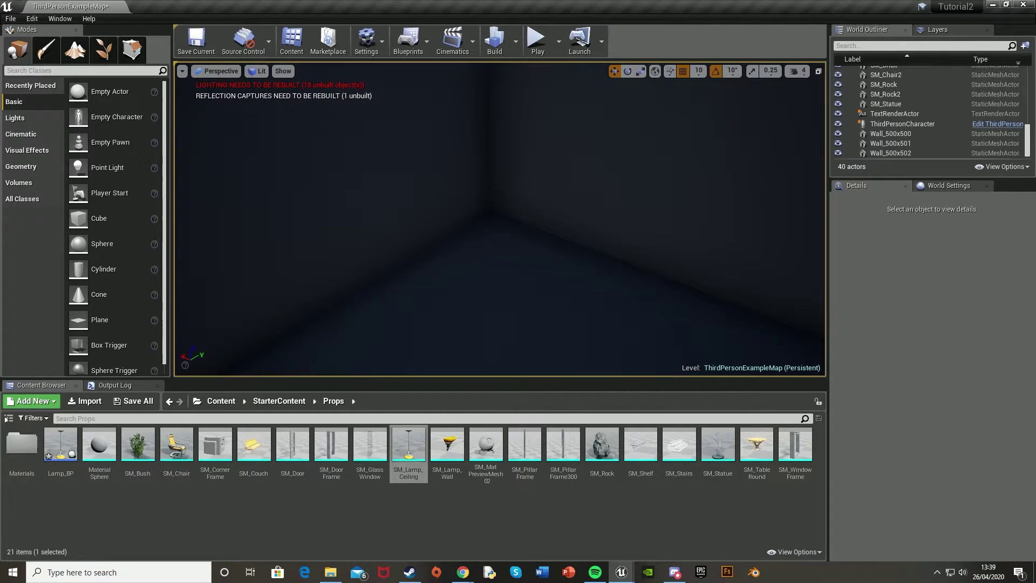
{"action": "left_click_drag", "start_coordinate": [60, 445], "coordinate": [420, 46]}
{"action": "key", "text": "s"}
{"action": "right_click_drag", "start_coordinate": [459, 133], "coordinate": [447, 91]}
{"action": "left_click_drag", "start_coordinate": [478, 144], "coordinate": [478, 32]}
{"action": "right_click_drag", "start_coordinate": [526, 185], "coordinate": [518, 121]}
{"action": "left_click_drag", "start_coordinate": [502, 163], "coordinate": [495, 78]}
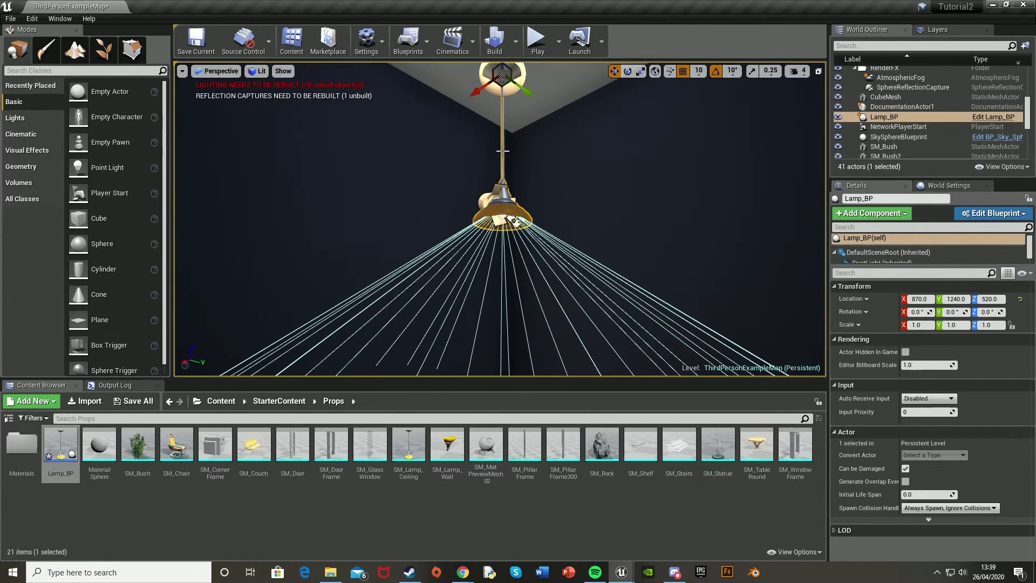
{"action": "key", "text": "f"}
{"action": "left_click_drag", "start_coordinate": [494, 138], "coordinate": [497, 51]}
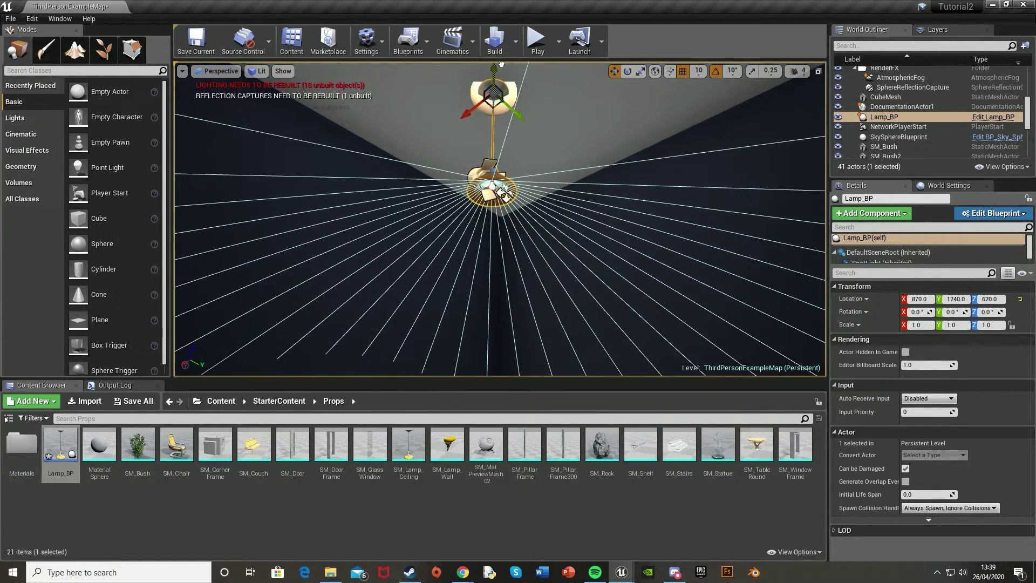
Step: Move the lamp horizontally under the ceiling to X 800 and Y 1160
{"action": "right_click_drag", "start_coordinate": [503, 138], "coordinate": [502, 121]}
{"action": "key", "text": "s"}
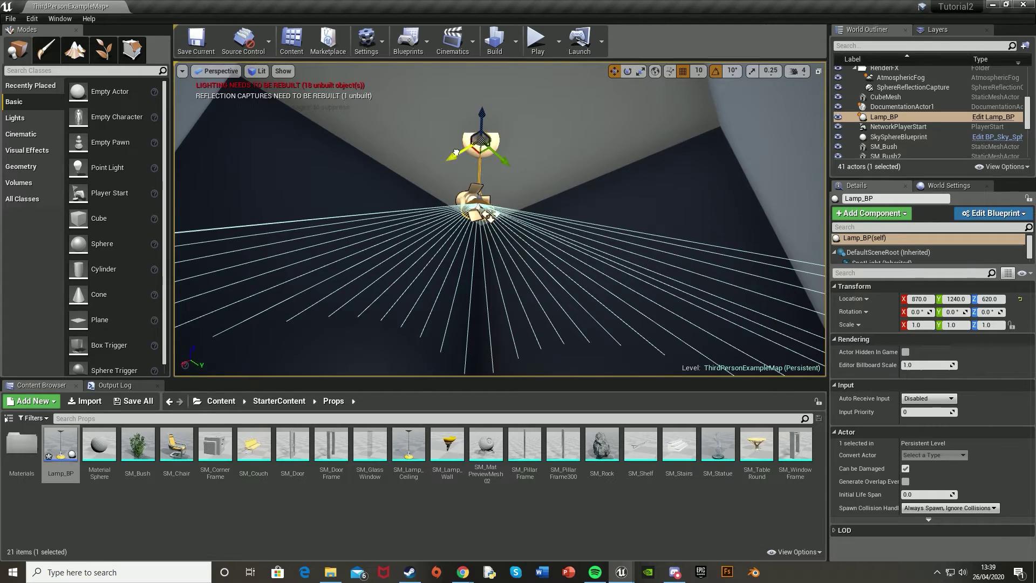
{"action": "left_click_drag", "start_coordinate": [453, 154], "coordinate": [533, 129]}
{"action": "left_click_drag", "start_coordinate": [534, 198], "coordinate": [495, 180]}
Step: Raise the spotlight's Intensity in Lamp_BP, recompile the blueprint and check the light on the room's floor
{"action": "right_click_drag", "start_coordinate": [496, 181], "coordinate": [499, 270]}
{"action": "left_click", "coordinate": [621, 566]}
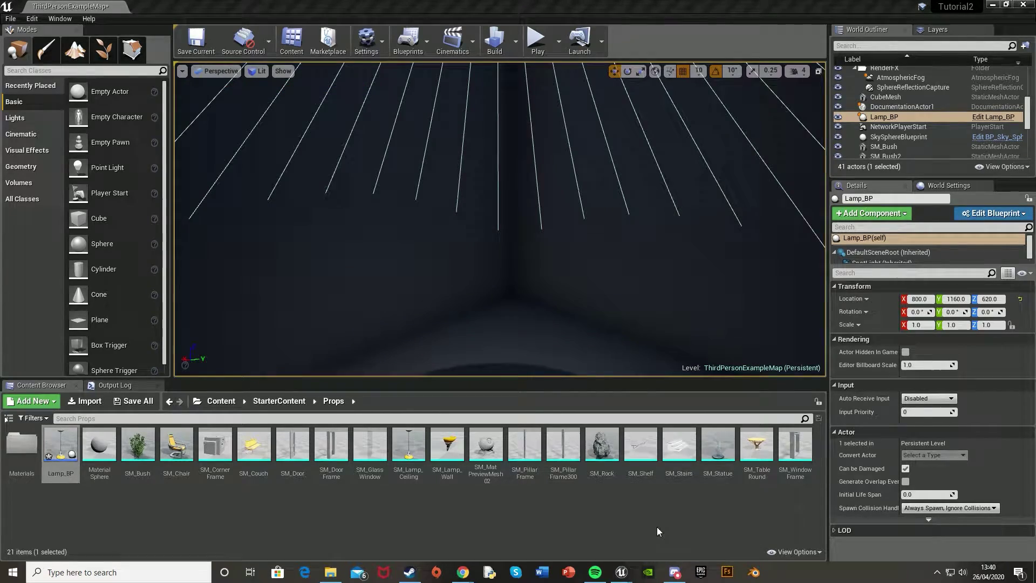
{"action": "left_click", "coordinate": [659, 532]}
{"action": "left_click", "coordinate": [888, 247]}
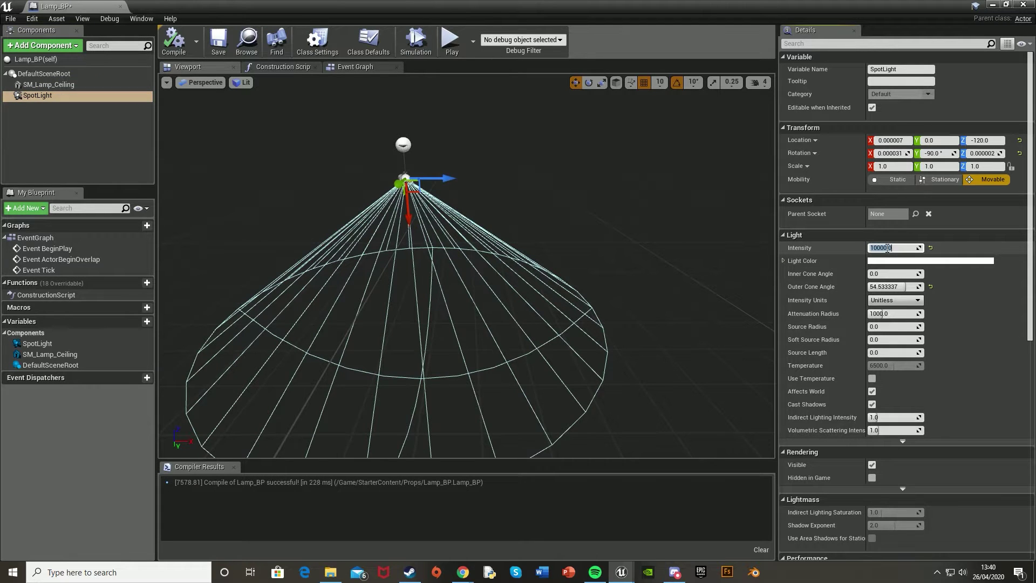
{"action": "key", "text": "Return"}
{"action": "left_click", "coordinate": [174, 42]}
{"action": "left_click", "coordinate": [993, 5]}
{"action": "right_click_drag", "start_coordinate": [622, 248], "coordinate": [623, 207]}
{"action": "right_click_drag", "start_coordinate": [549, 250], "coordinate": [548, 259]}
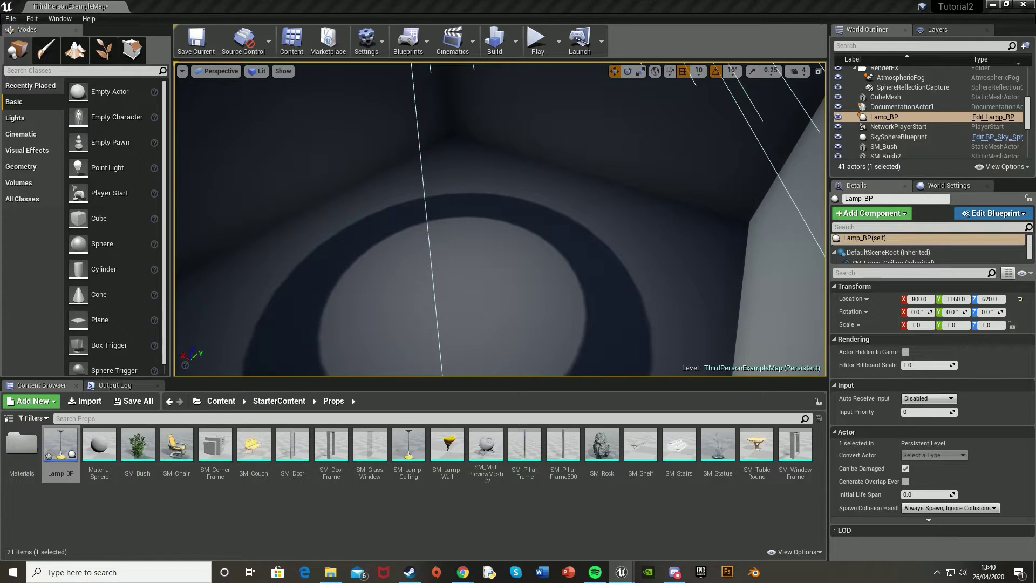
Step: Import the Light_Flicker sound into the Props folder and open the Event Graph of Lamp_BP
{"action": "left_click_drag", "start_coordinate": [0, 516], "coordinate": [200, 516]}
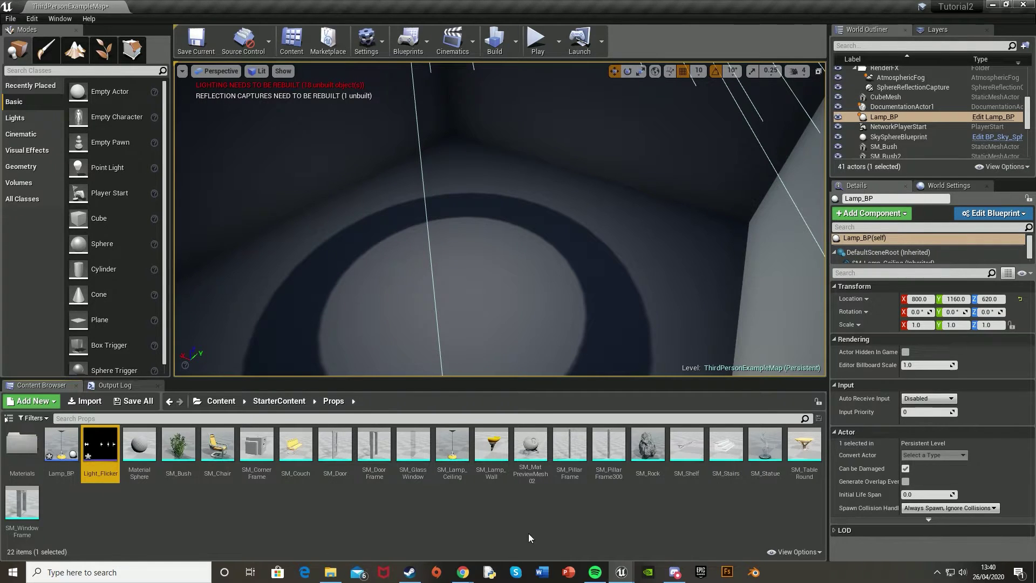
{"action": "left_click", "coordinate": [618, 574]}
{"action": "left_click", "coordinate": [664, 524]}
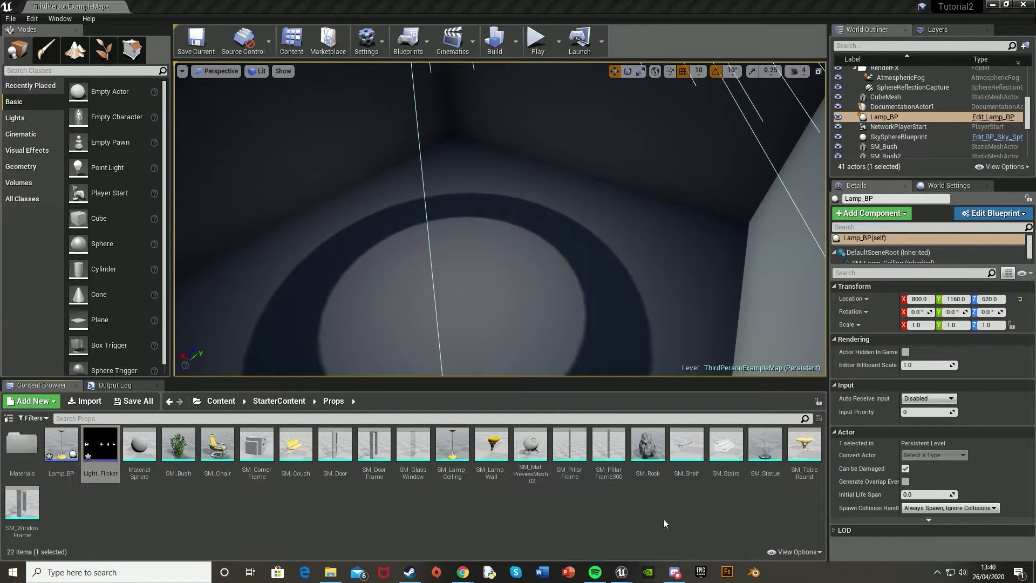
{"action": "left_click", "coordinate": [348, 68]}
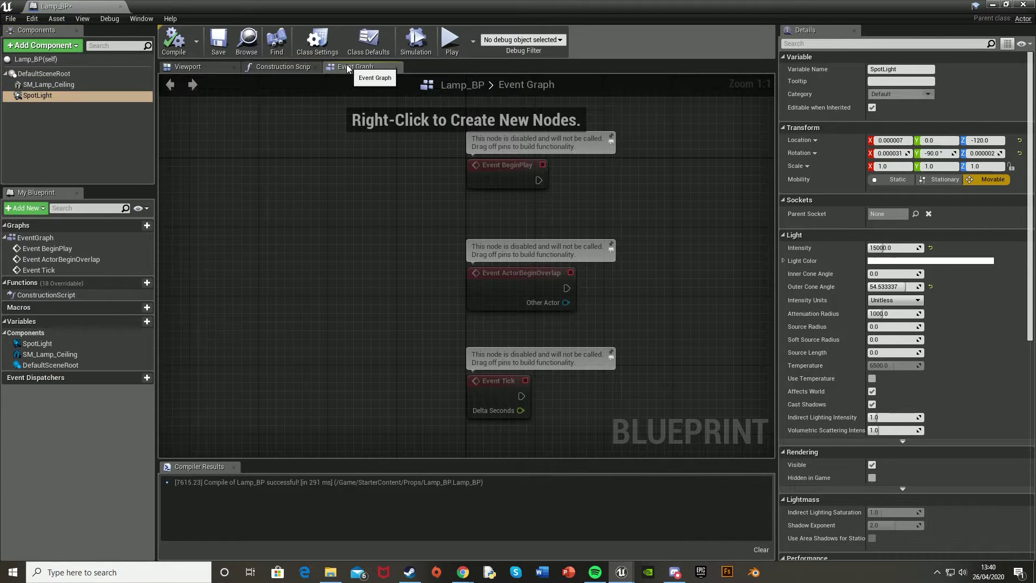
Step: Add a Delay node connected to the execution output of Event Tick
{"action": "right_click_drag", "start_coordinate": [328, 224], "coordinate": [235, 121]}
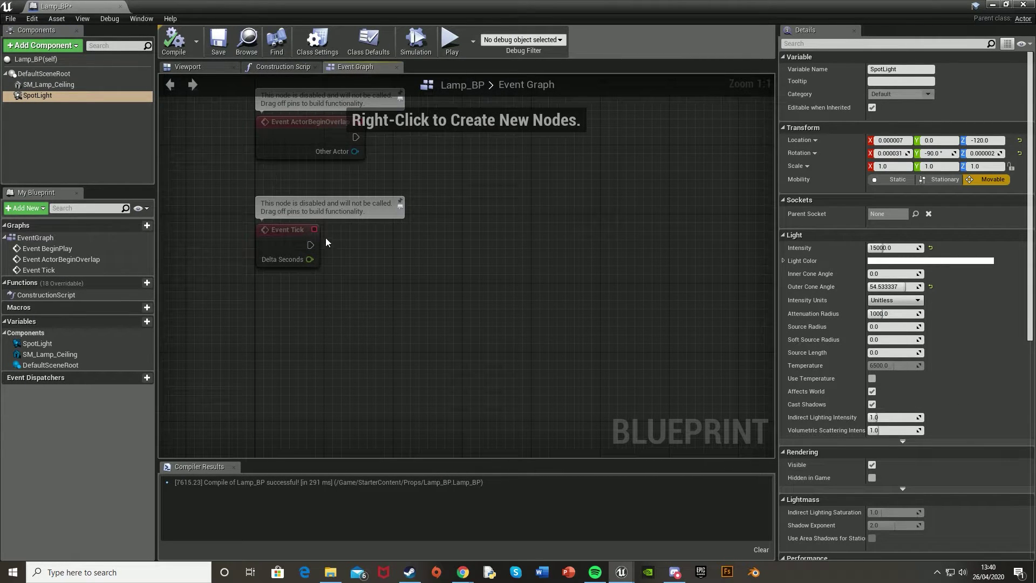
{"action": "left_click_drag", "start_coordinate": [311, 245], "coordinate": [458, 242]}
{"action": "type", "text": "del"}
{"action": "key", "text": "Return"}
Step: Add a Random Integer node and connect its Return Value to the Delay's Duration
{"action": "right_click", "coordinate": [282, 299]}
{"action": "type", "text": "random in"}
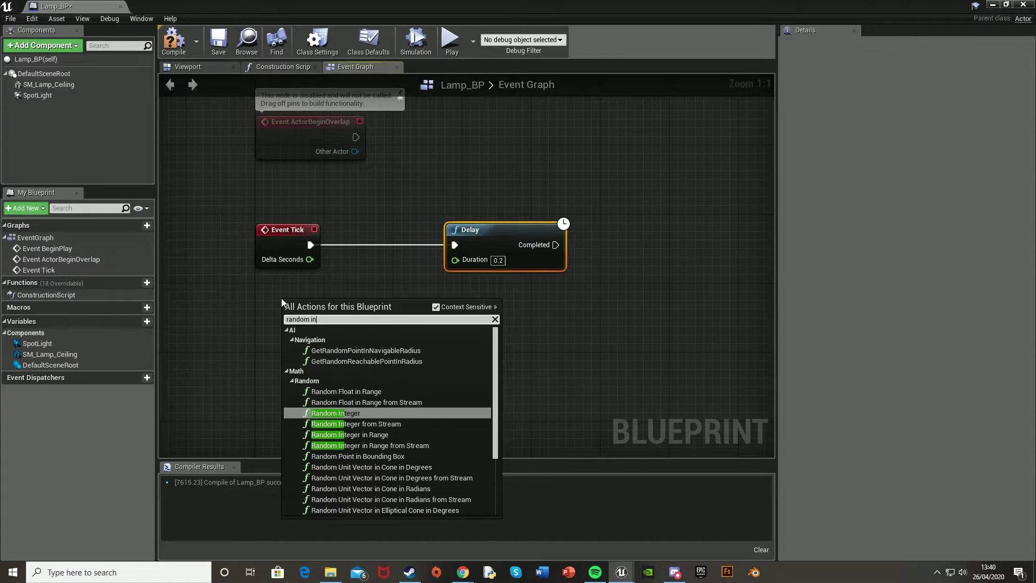
{"action": "key", "text": "Return"}
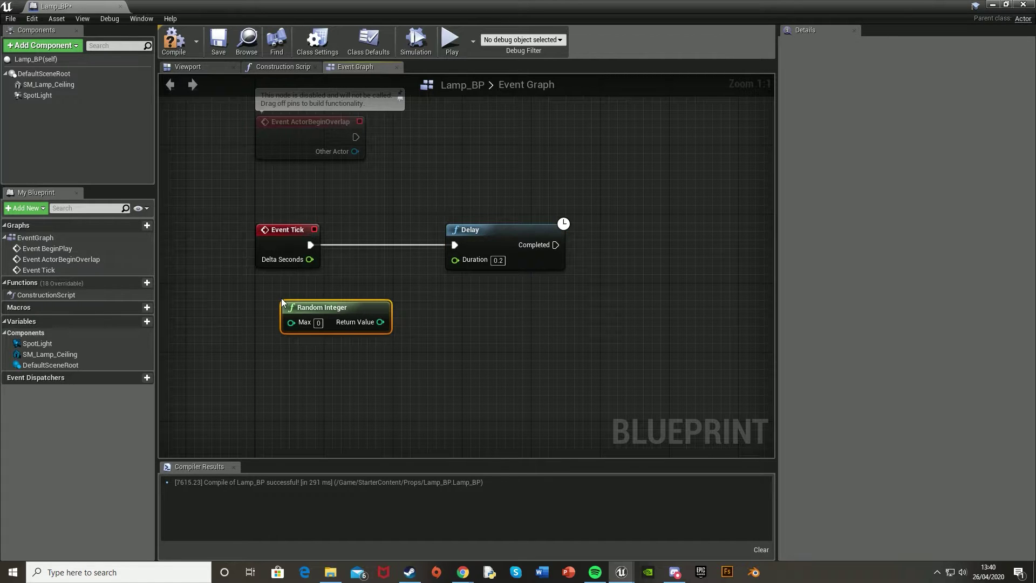
{"action": "left_click_drag", "start_coordinate": [380, 321], "coordinate": [456, 259]}
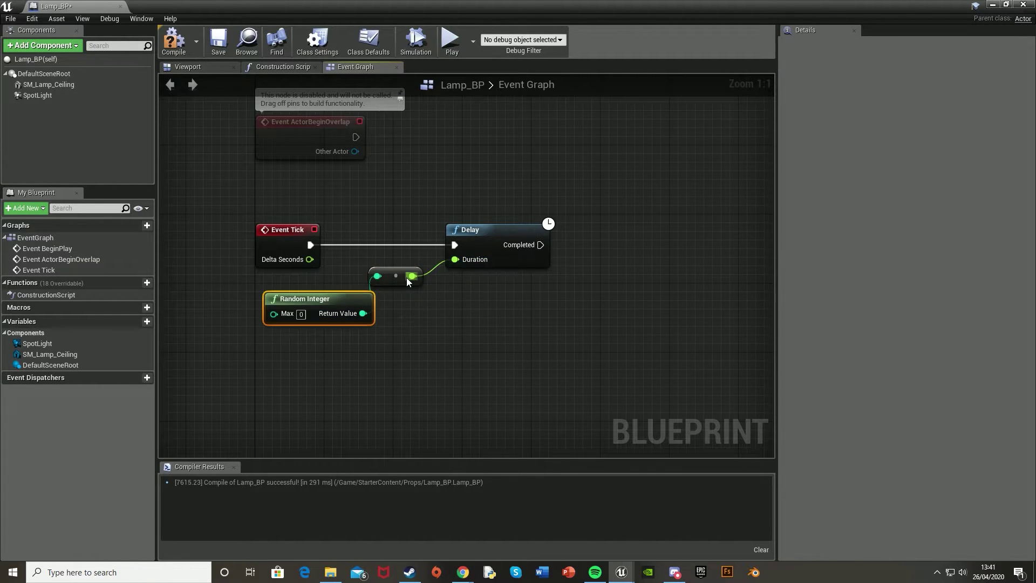
Step: Space out the conversion, Delay and Random Integer nodes and set the Random Integer's Max to 10
{"action": "left_click_drag", "start_coordinate": [414, 295], "coordinate": [423, 298]}
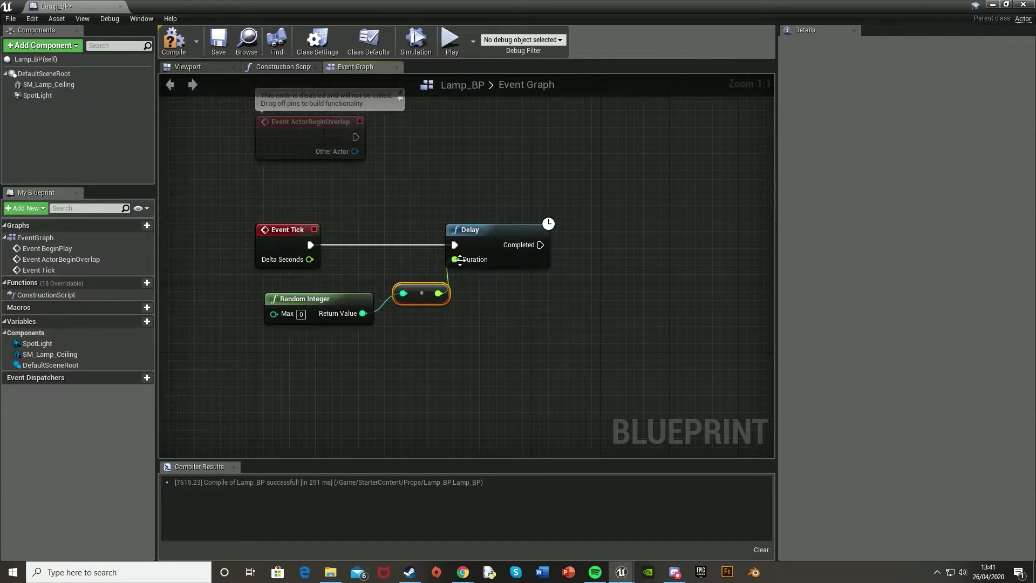
{"action": "left_click_drag", "start_coordinate": [490, 241], "coordinate": [500, 241]}
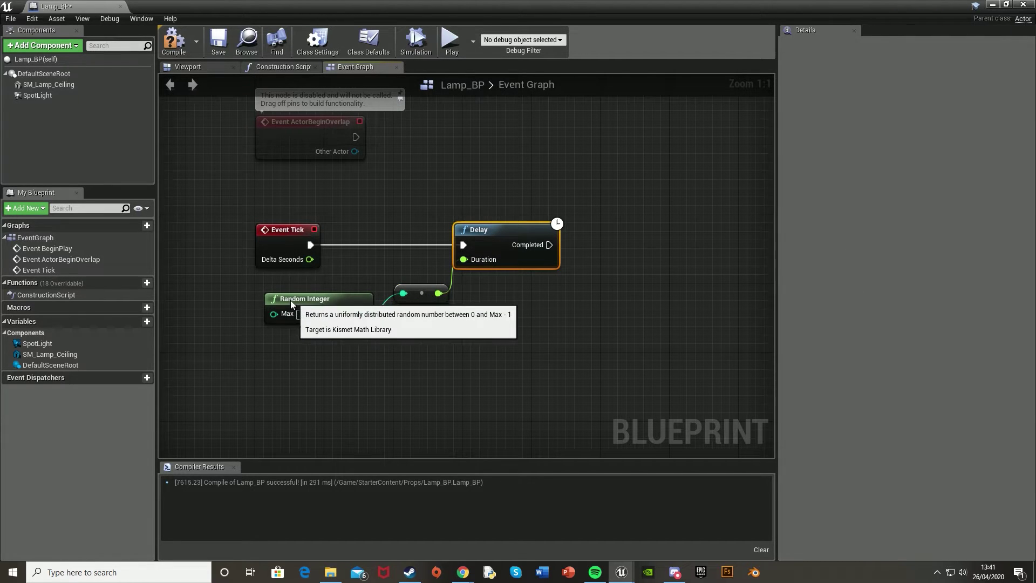
{"action": "left_click_drag", "start_coordinate": [293, 299], "coordinate": [283, 300]}
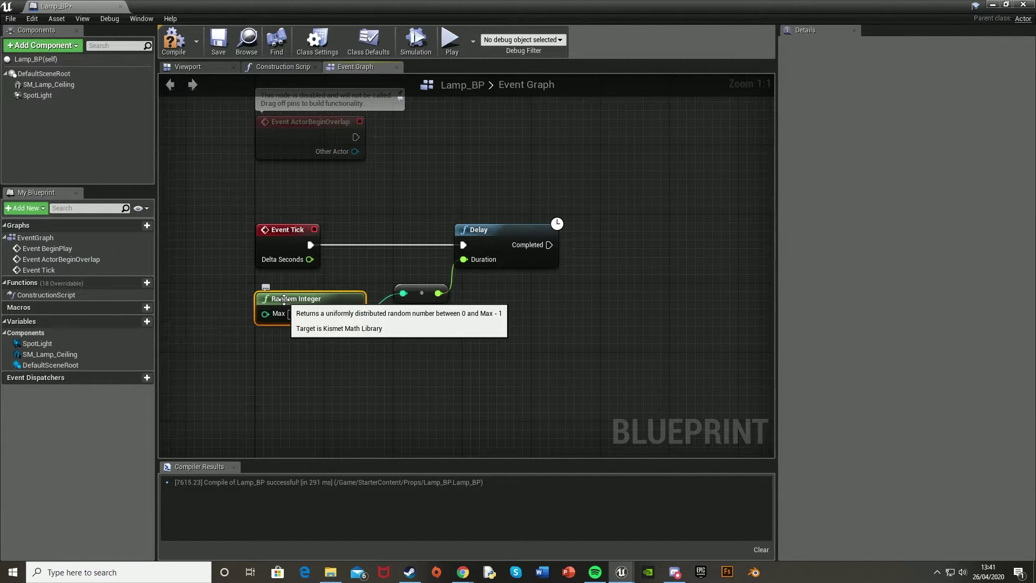
{"action": "left_click", "coordinate": [297, 315]}
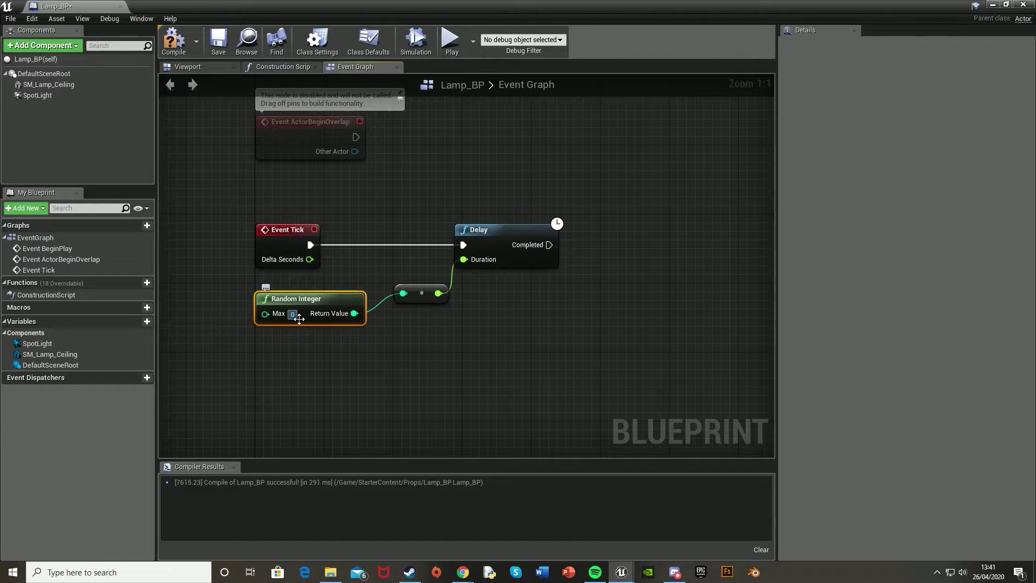
{"action": "type", "text": "50"}
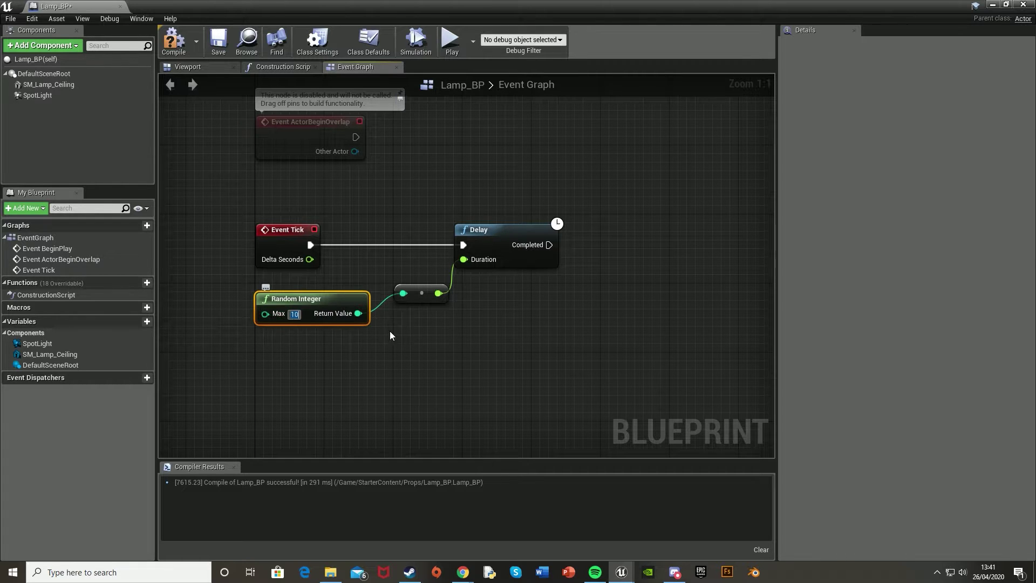
Step: Add a SpotLight reference with a Set Visibility node and run it from the Delay's Completed output
{"action": "right_click_drag", "start_coordinate": [512, 306], "coordinate": [297, 309]}
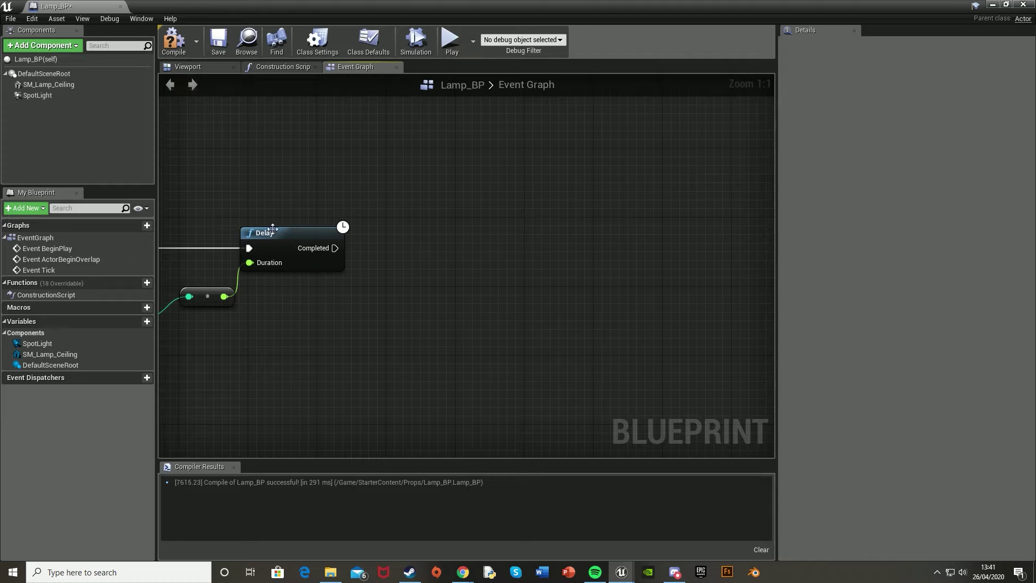
{"action": "left_click", "coordinate": [36, 95]}
{"action": "left_click_drag", "start_coordinate": [35, 95], "coordinate": [430, 252]}
{"action": "type", "text": "set vis"}
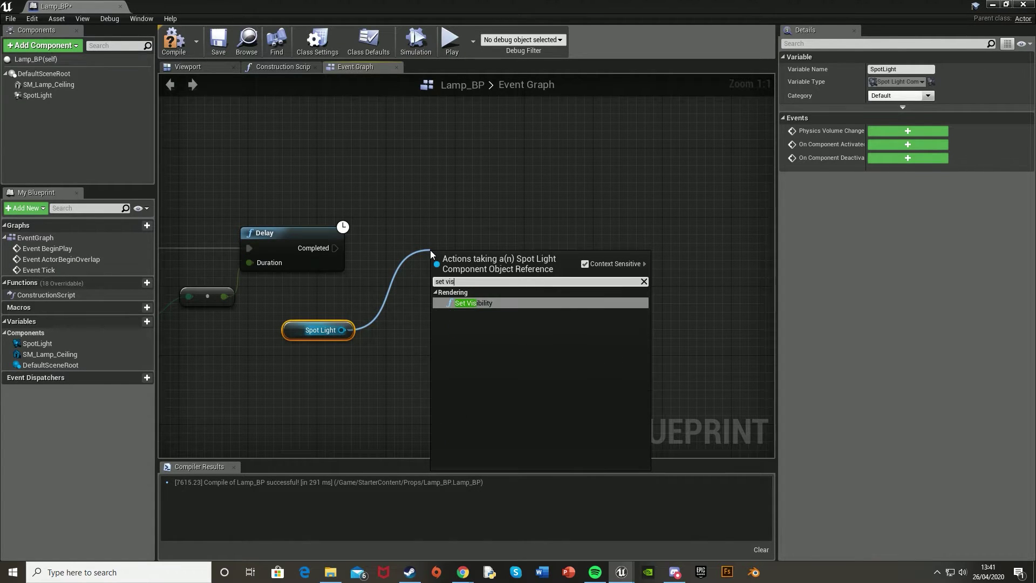
{"action": "key", "text": "Return"}
{"action": "left_click_drag", "start_coordinate": [335, 248], "coordinate": [440, 233]}
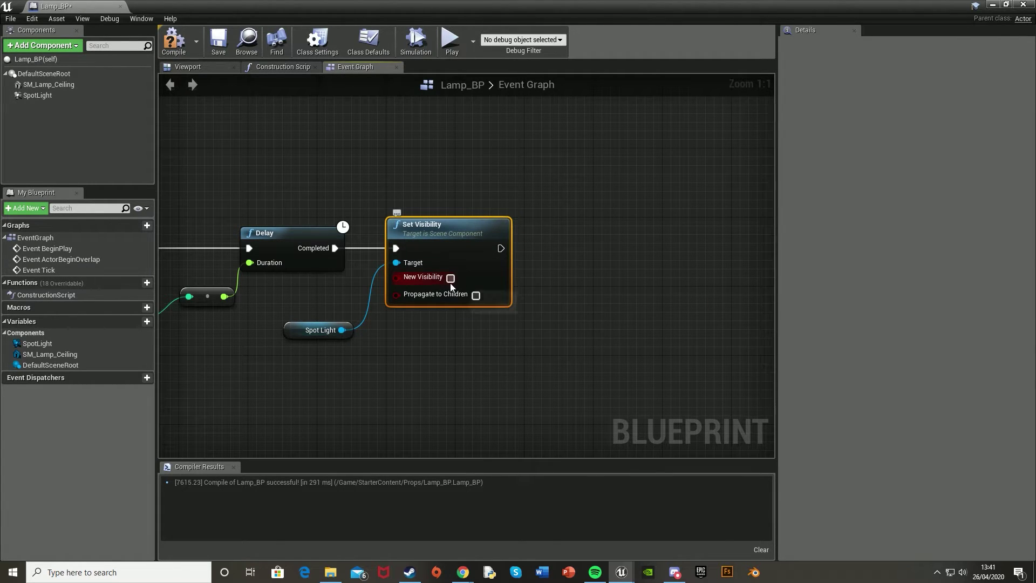
Step: Add a second Delay node after Set Visibility, leaving New Visibility off
{"action": "right_click_drag", "start_coordinate": [455, 295], "coordinate": [517, 297]}
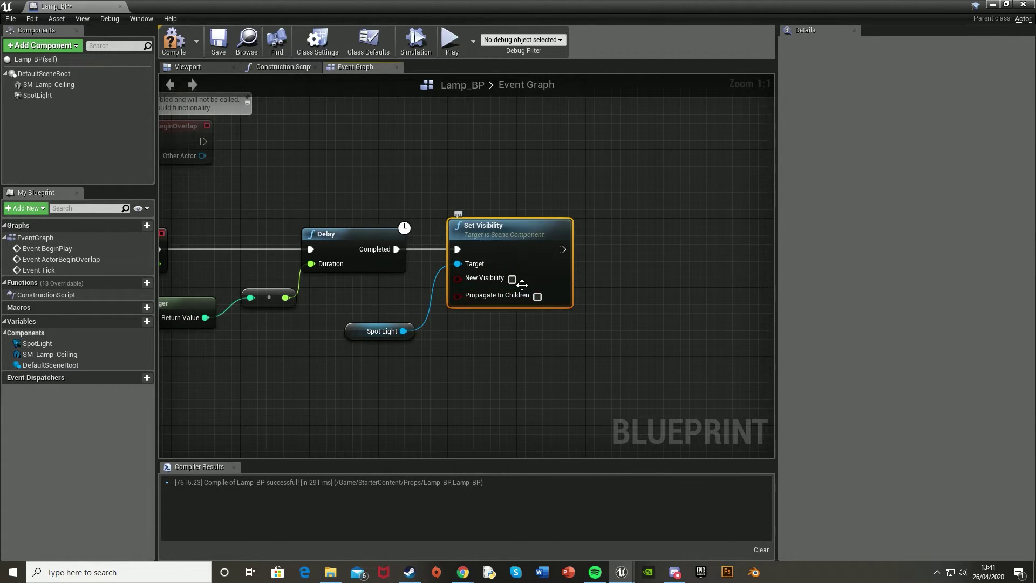
{"action": "right_click_drag", "start_coordinate": [503, 288], "coordinate": [367, 300]}
{"action": "left_click_drag", "start_coordinate": [428, 262], "coordinate": [502, 254]}
{"action": "type", "text": "delay"}
{"action": "key", "text": "Return"}
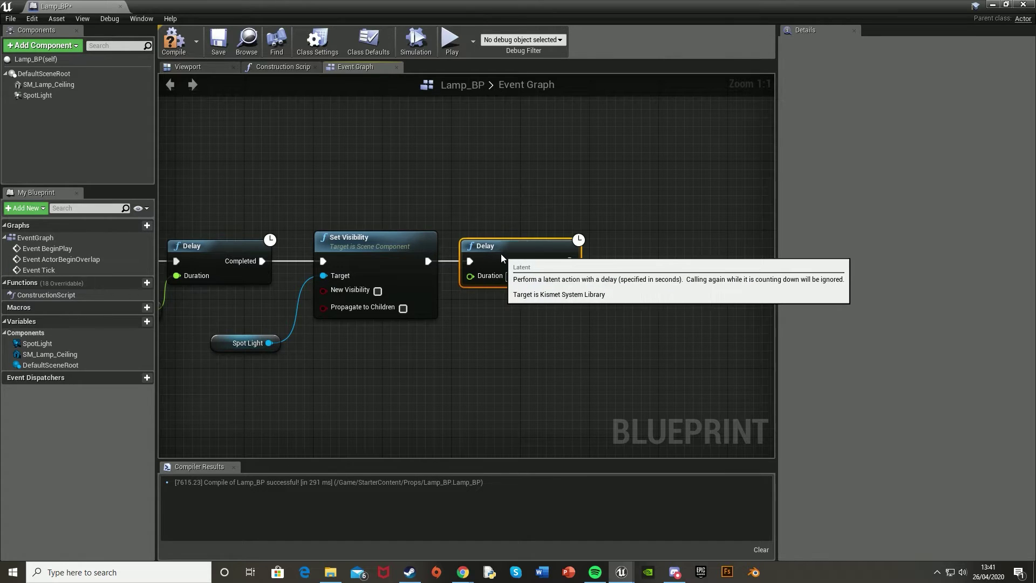
Step: Duplicate the Set Visibility node, connect the copy to the second Delay's Completed output and align it in the row
{"action": "right_click_drag", "start_coordinate": [500, 254], "coordinate": [408, 218]}
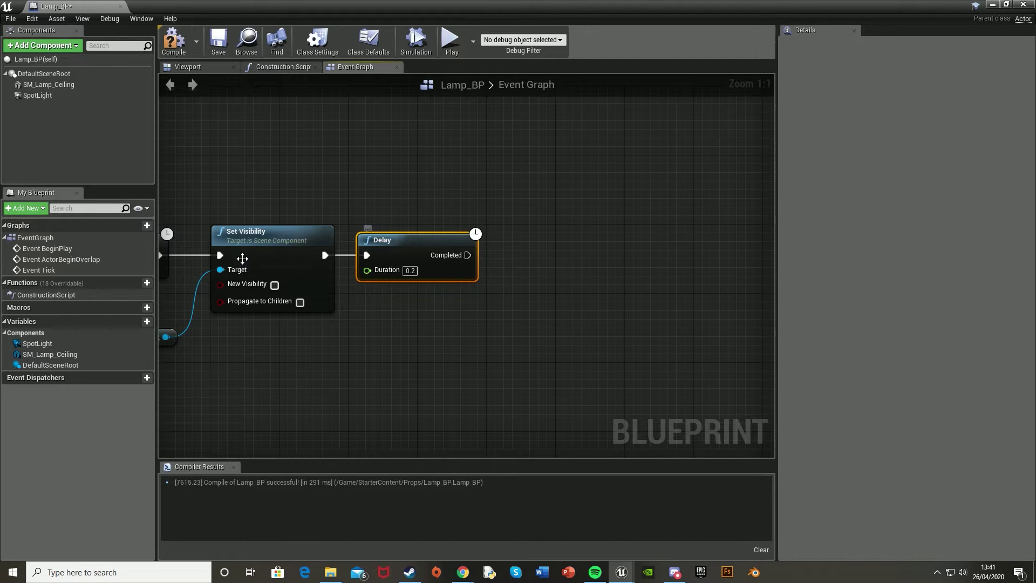
{"action": "left_click", "coordinate": [258, 241]}
{"action": "key", "text": "ctrl+c"}
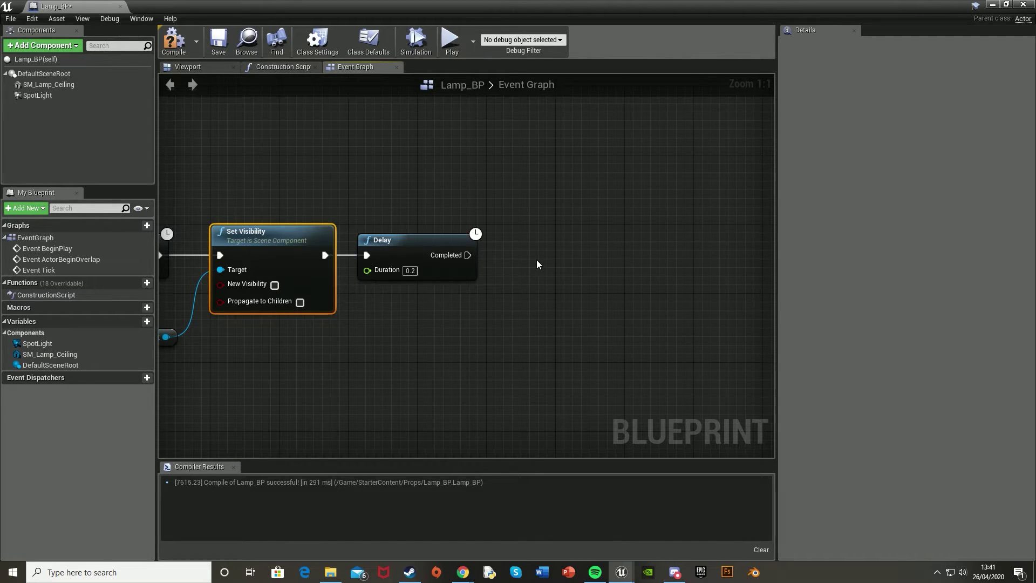
{"action": "key", "text": "ctrl+v"}
{"action": "left_click_drag", "start_coordinate": [547, 290], "coordinate": [465, 254]}
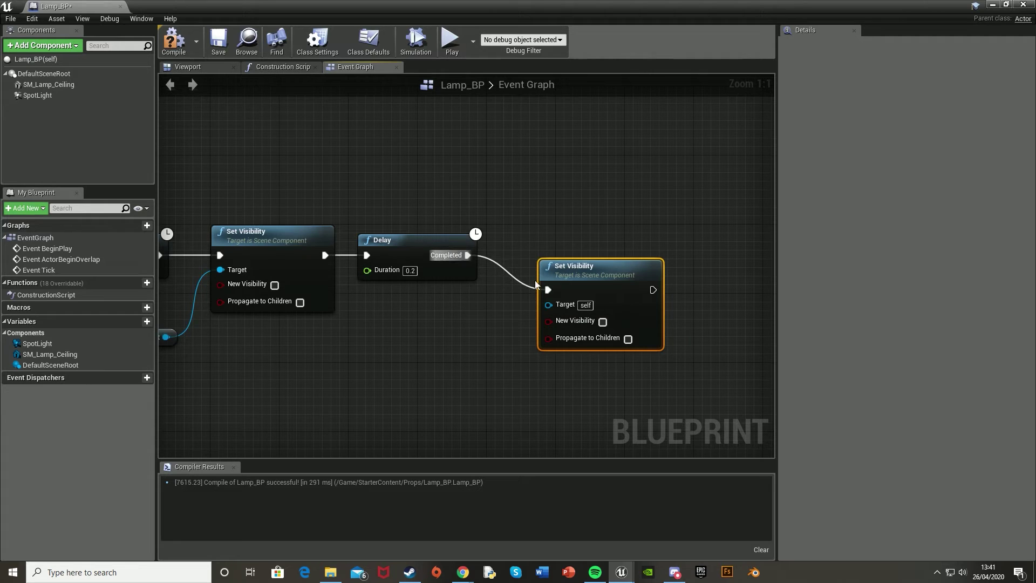
{"action": "left_click_drag", "start_coordinate": [582, 276], "coordinate": [554, 243]}
Step: Enable New Visibility on the copied Set Visibility node and connect the Spot Light reference to its Target
{"action": "left_click", "coordinate": [576, 286]}
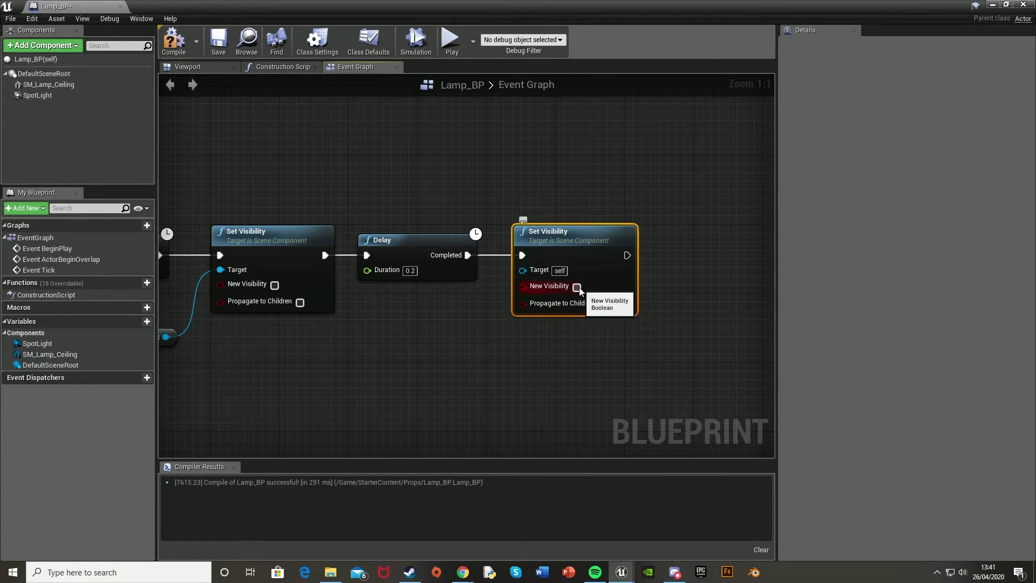
{"action": "right_click_drag", "start_coordinate": [462, 323], "coordinate": [484, 316]}
{"action": "left_click_drag", "start_coordinate": [188, 330], "coordinate": [555, 261]}
Step: Add a Play Sound at Location node after the second Set Visibility and assign the Light_Flicker sound to it
{"action": "right_click_drag", "start_coordinate": [555, 261], "coordinate": [399, 271]}
{"action": "left_click_drag", "start_coordinate": [493, 257], "coordinate": [573, 249]}
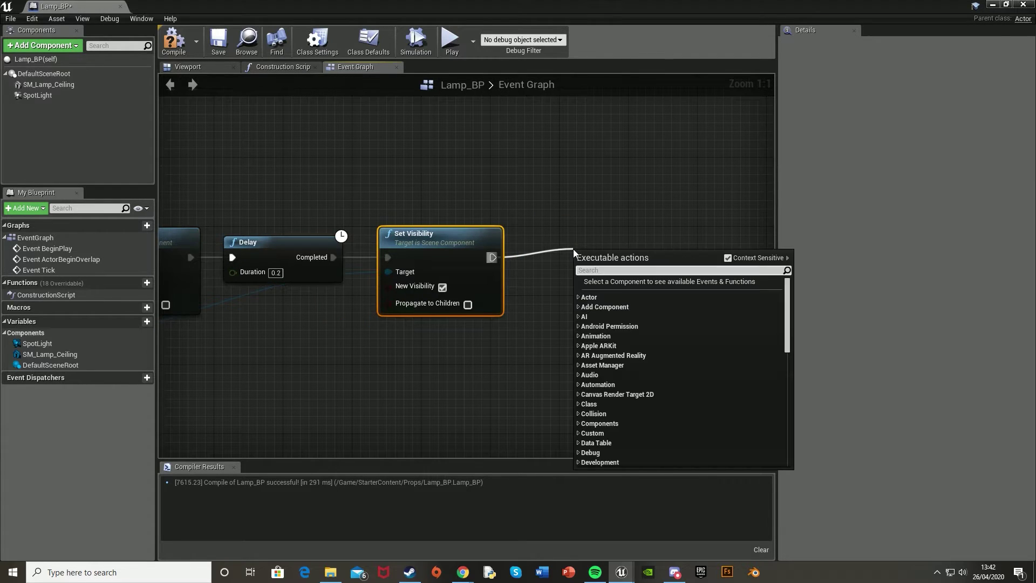
{"action": "type", "text": "play sound"}
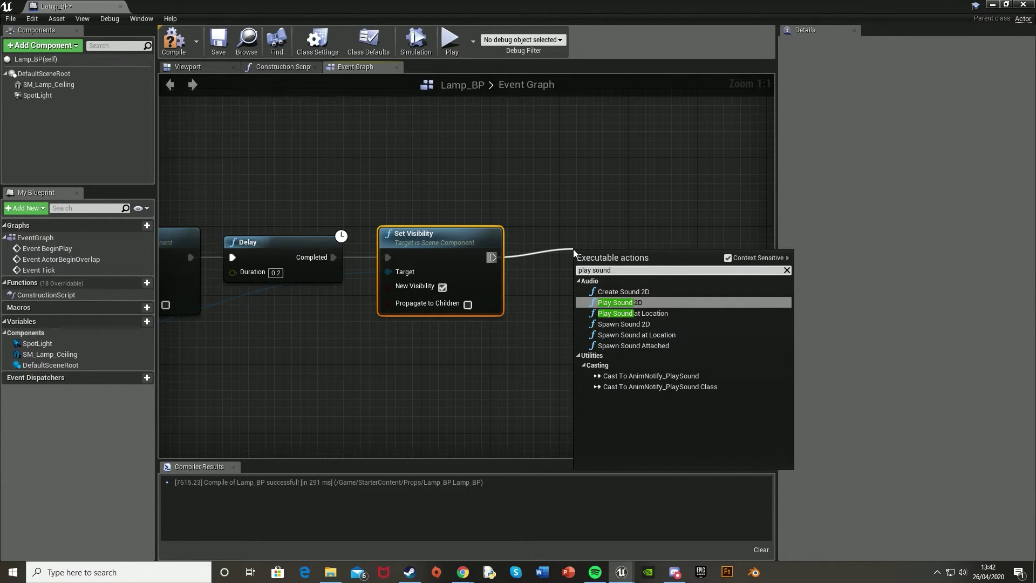
{"action": "key", "text": "Down"}
{"action": "key", "text": "Return"}
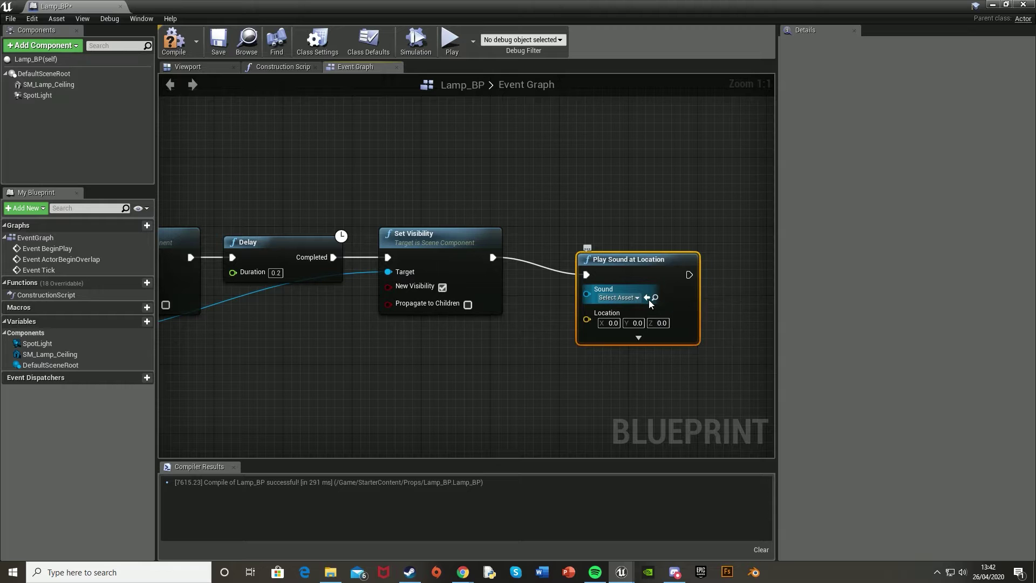
{"action": "left_click_drag", "start_coordinate": [615, 264], "coordinate": [594, 250]}
Step: Add a GetWorldLocation node from the Spot Light reference and connect its Return Value to the sound node's Location
{"action": "scroll", "coordinate": [424, 335], "scroll_direction": "down", "scroll_amount": 1}
{"action": "right_click_drag", "start_coordinate": [424, 334], "coordinate": [550, 301]}
{"action": "right_click_drag", "start_coordinate": [290, 271], "coordinate": [321, 271]}
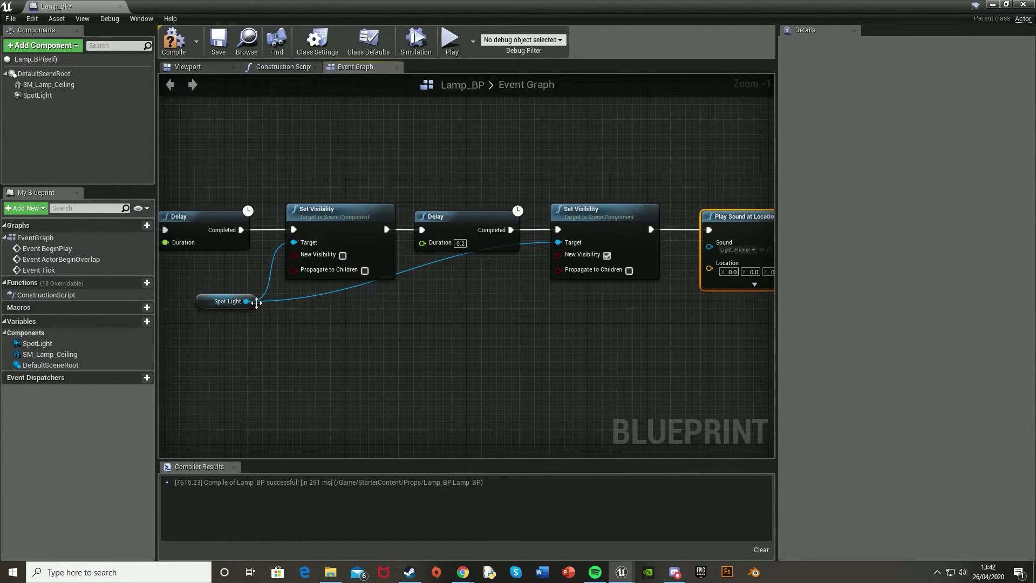
{"action": "left_click_drag", "start_coordinate": [246, 301], "coordinate": [422, 313]}
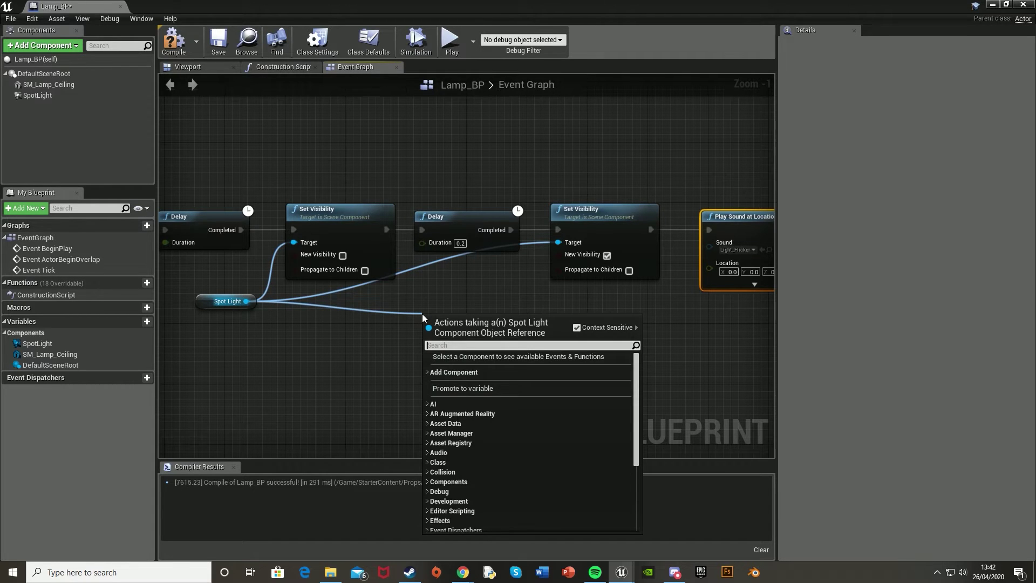
{"action": "type", "text": "get worl"}
{"action": "key", "text": "Up"}
{"action": "key", "text": "Up"}
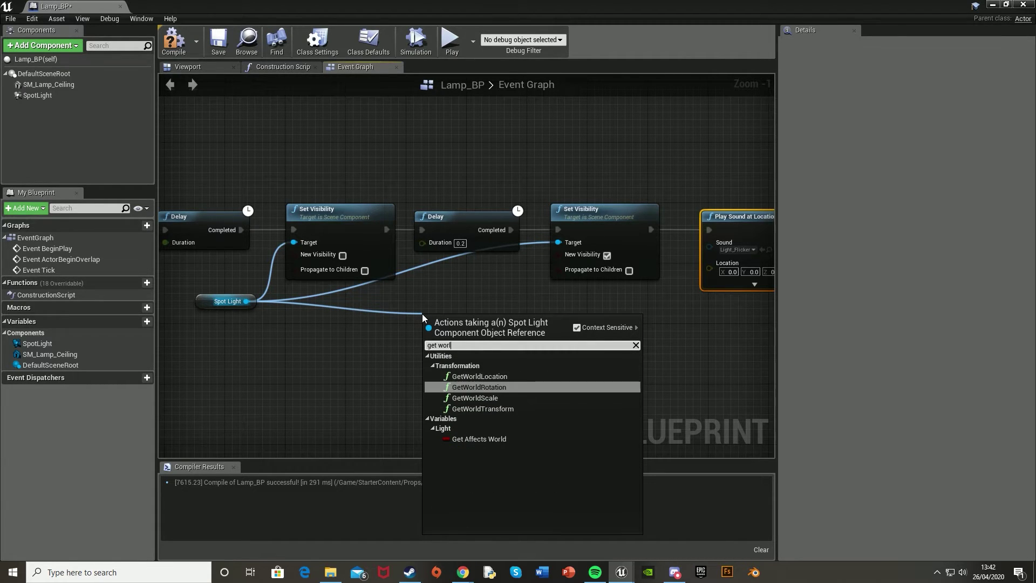
{"action": "key", "text": "Return"}
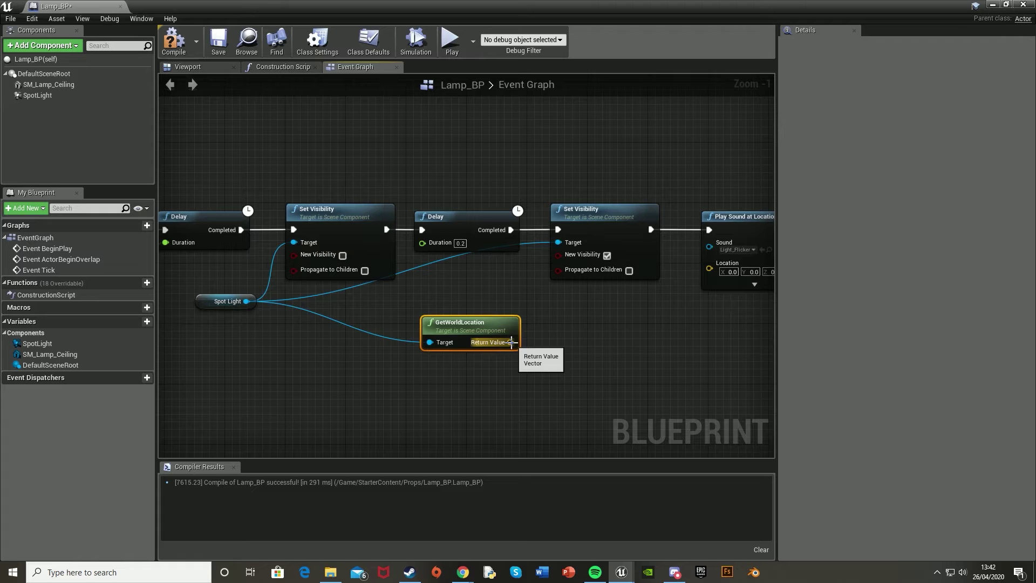
{"action": "left_click_drag", "start_coordinate": [510, 342], "coordinate": [711, 268]}
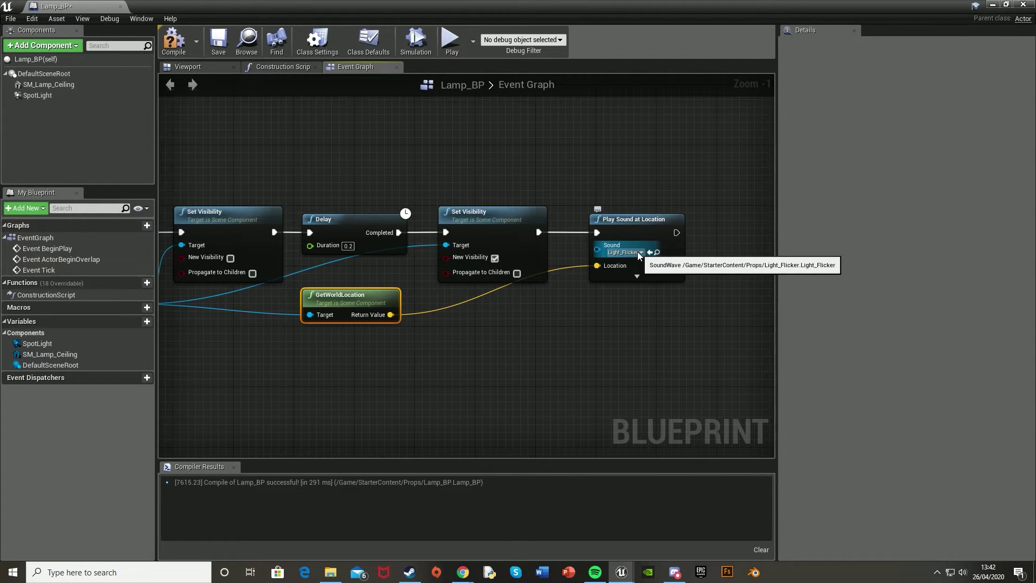
Step: Create and open a sound cue from the Light_Flicker sound wave, spacing its Wave Player node away from Output
{"action": "left_click", "coordinate": [996, 5]}
{"action": "right_click", "coordinate": [93, 463]}
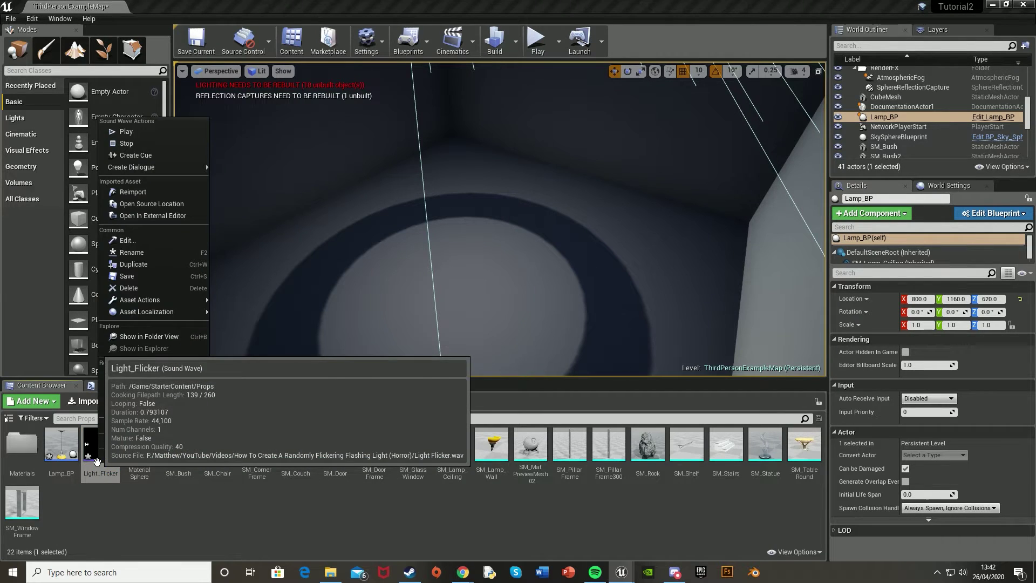
{"action": "left_click", "coordinate": [153, 151]}
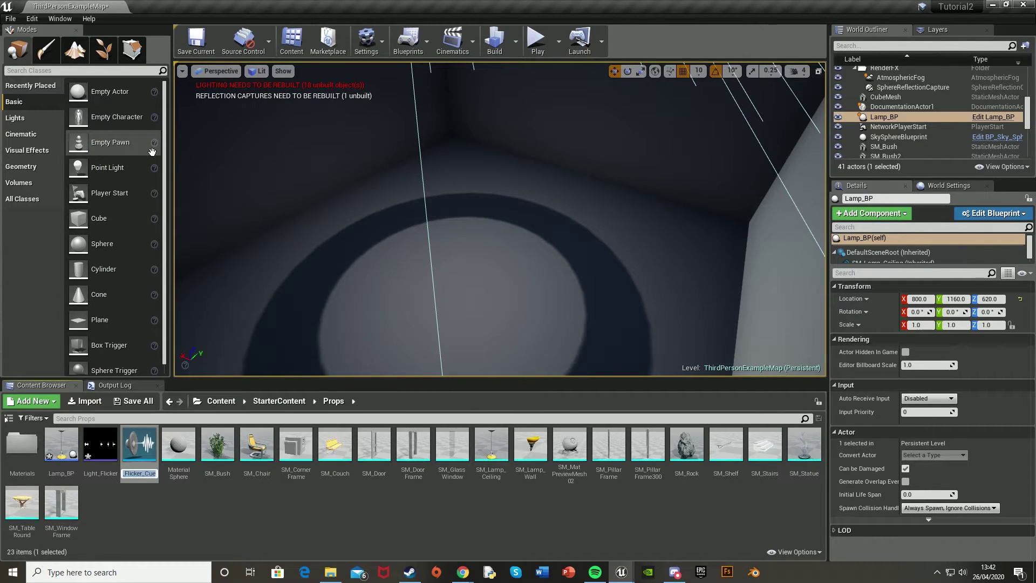
{"action": "key", "text": "Return"}
{"action": "key", "text": "Return"}
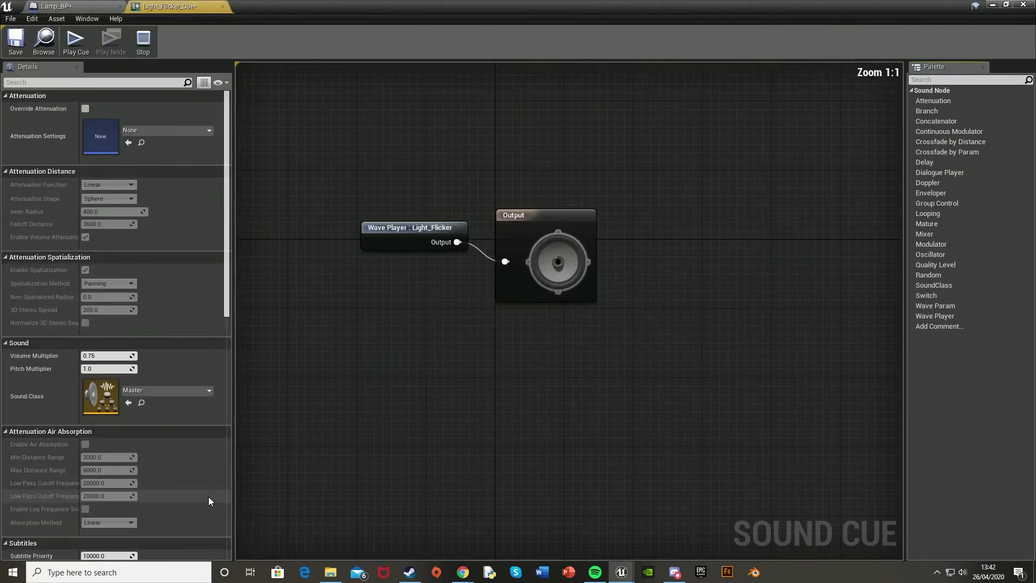
{"action": "left_click_drag", "start_coordinate": [459, 296], "coordinate": [329, 304]}
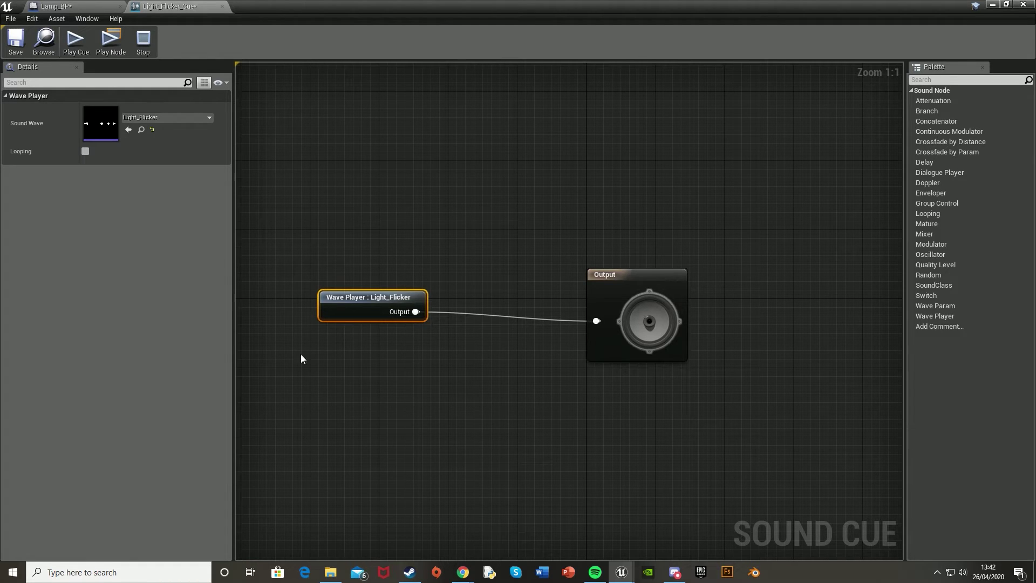
{"action": "right_click", "coordinate": [501, 266]}
{"action": "type", "text": "random"}
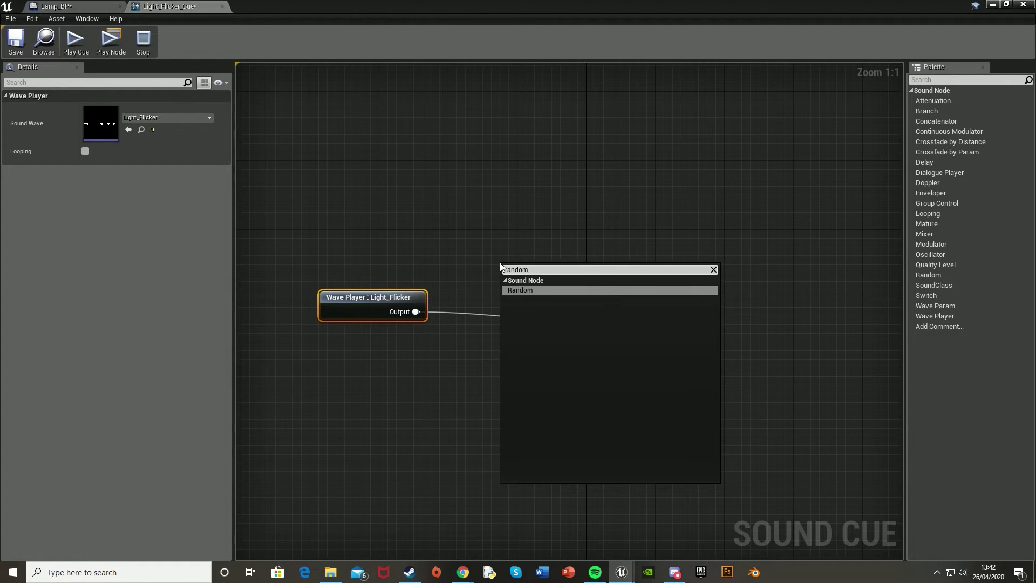
{"action": "left_click", "coordinate": [475, 255]}
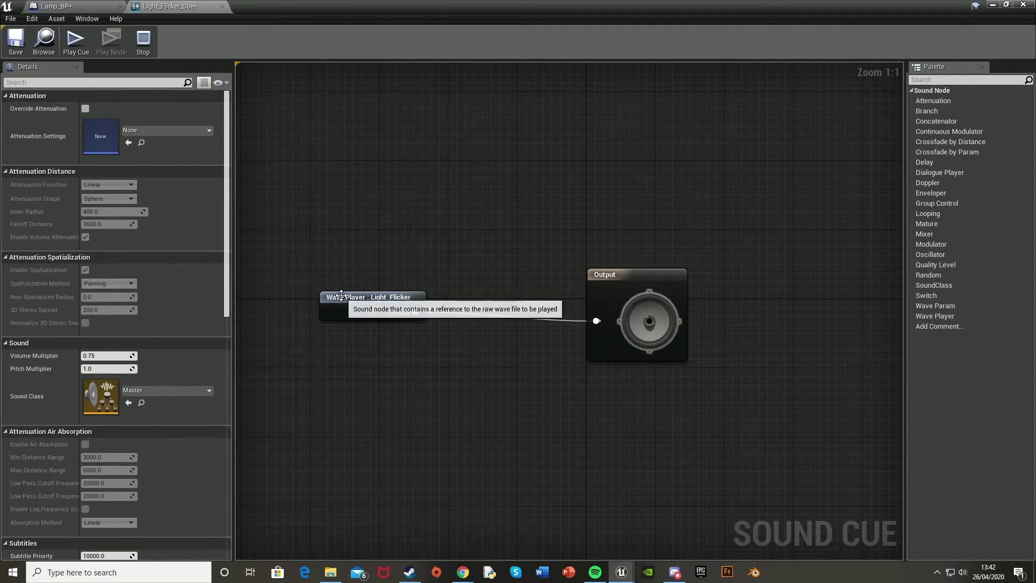
Step: Align the Light_Flicker Wave Player node level with Output, enable Override Attenuation on the sound cue, and save it
{"action": "left_click_drag", "start_coordinate": [340, 296], "coordinate": [340, 309]}
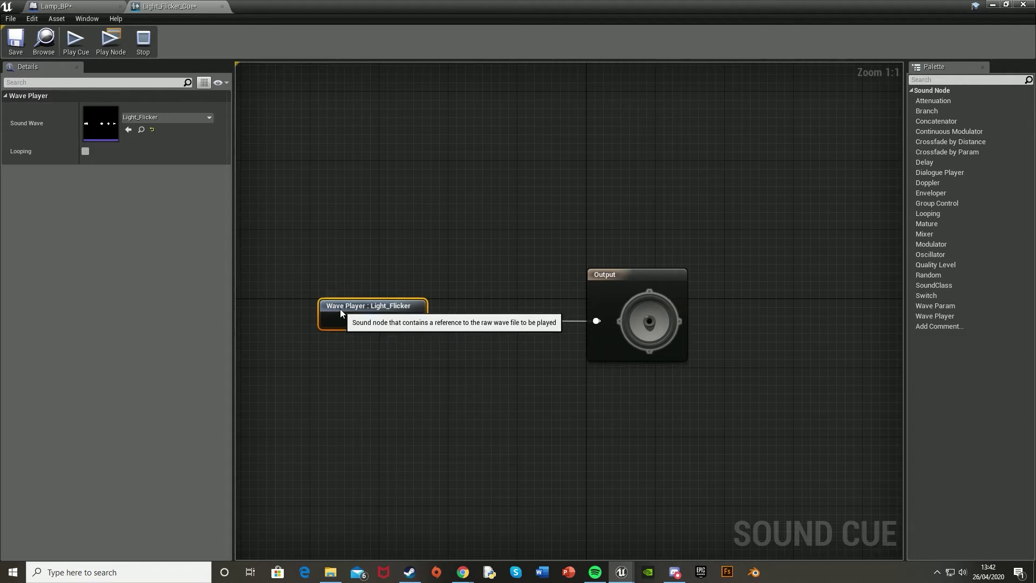
{"action": "left_click", "coordinate": [390, 204]}
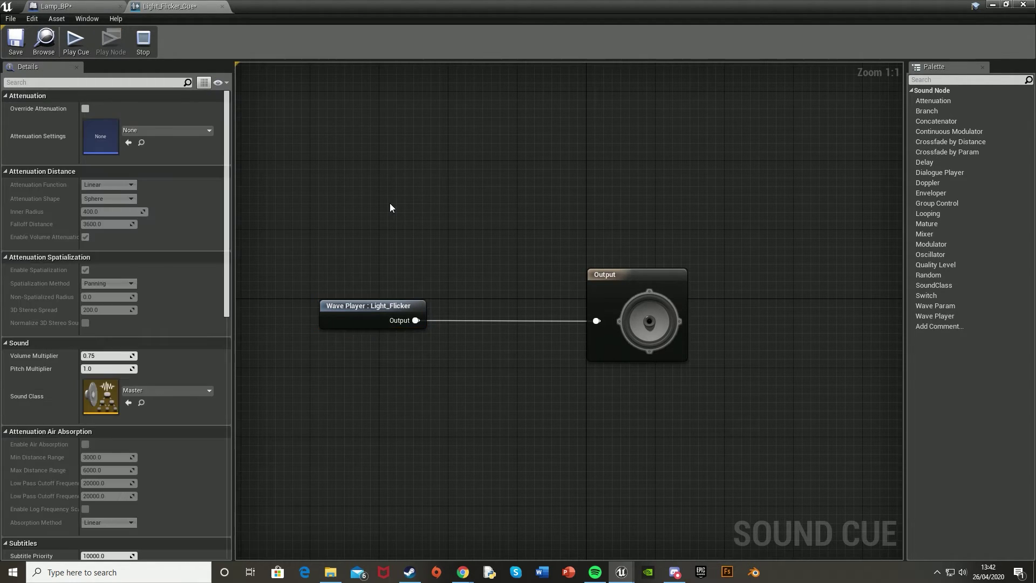
{"action": "left_click", "coordinate": [86, 108]}
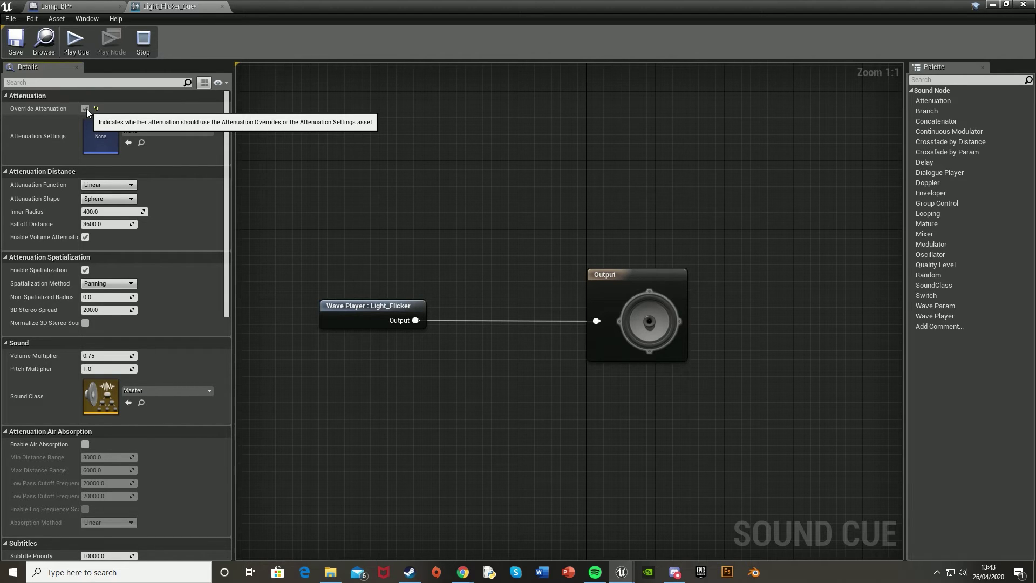
{"action": "left_click", "coordinate": [16, 43]}
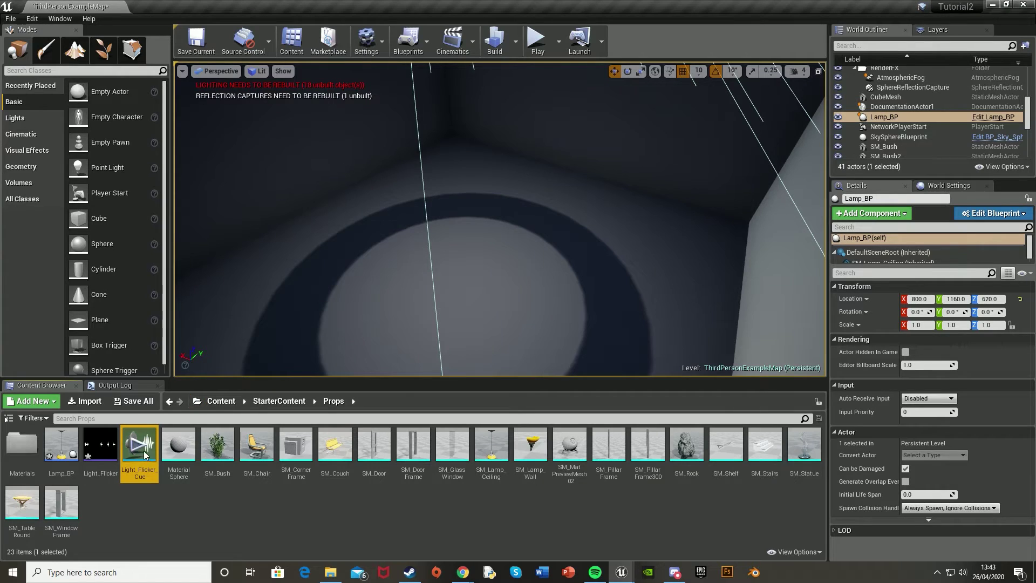
Step: Place Light_Flicker_Cue in the level to inspect its attenuation range around the lamp room, and delete it again
{"action": "right_click_drag", "start_coordinate": [467, 259], "coordinate": [473, 286]}
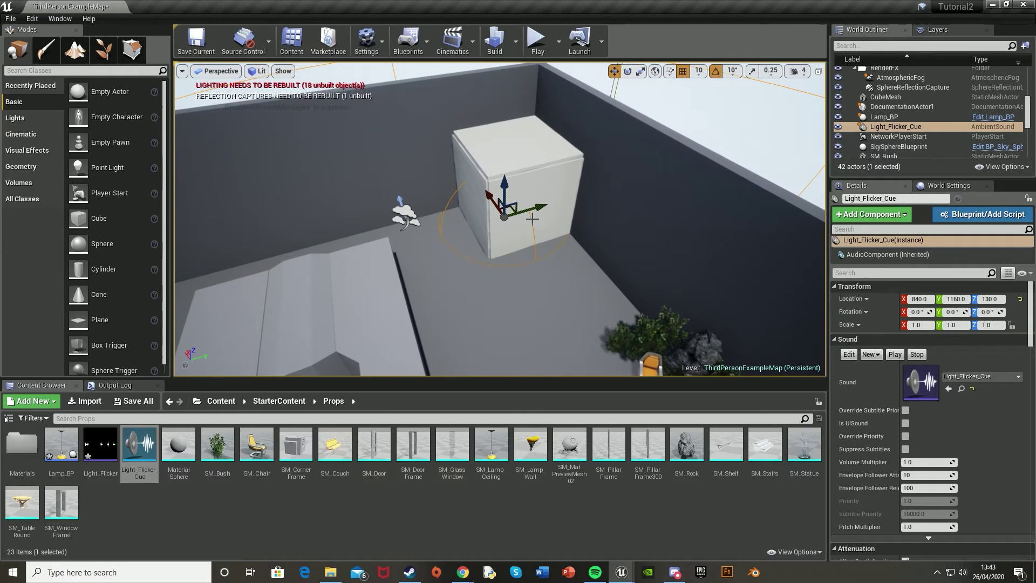
{"action": "right_click_drag", "start_coordinate": [271, 168], "coordinate": [271, 167]}
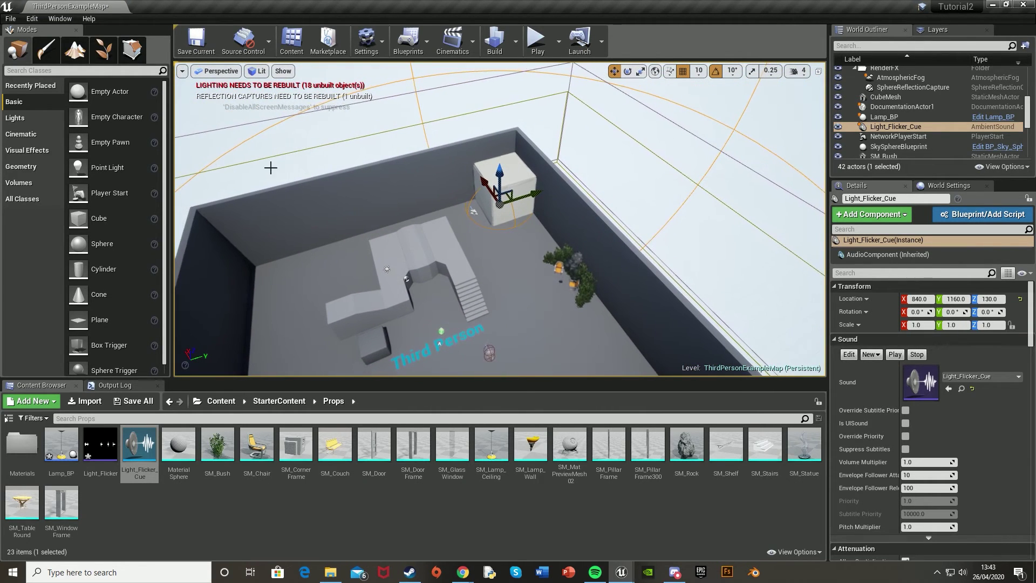
{"action": "key", "text": "f"}
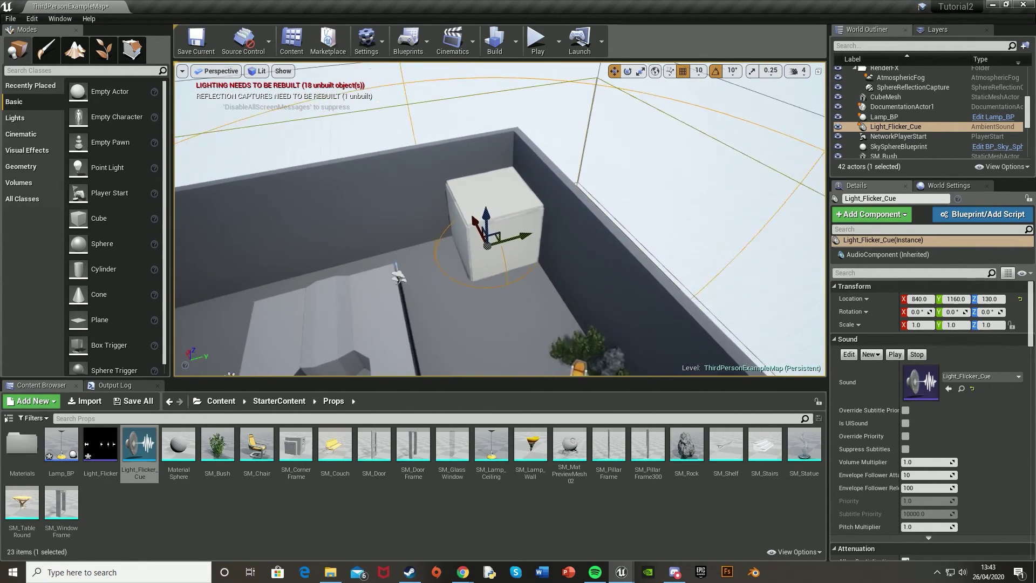
{"action": "key", "text": "Delete"}
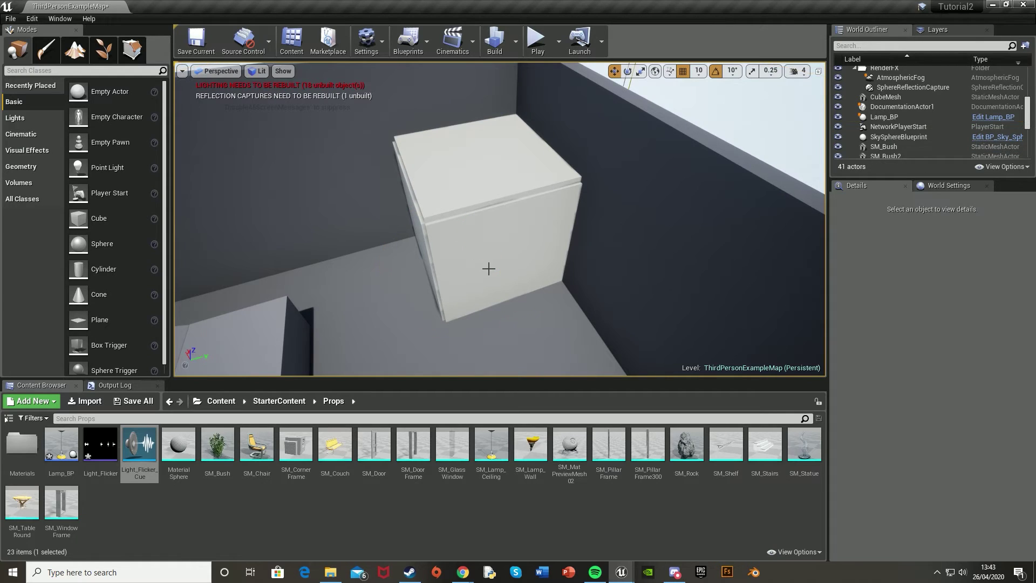
Step: In the Lamp_BP event graph, set the Play Sound at Location node's sound to Light_Flicker_Cue and compile the blueprint
{"action": "mouse_move", "coordinate": [622, 572]}
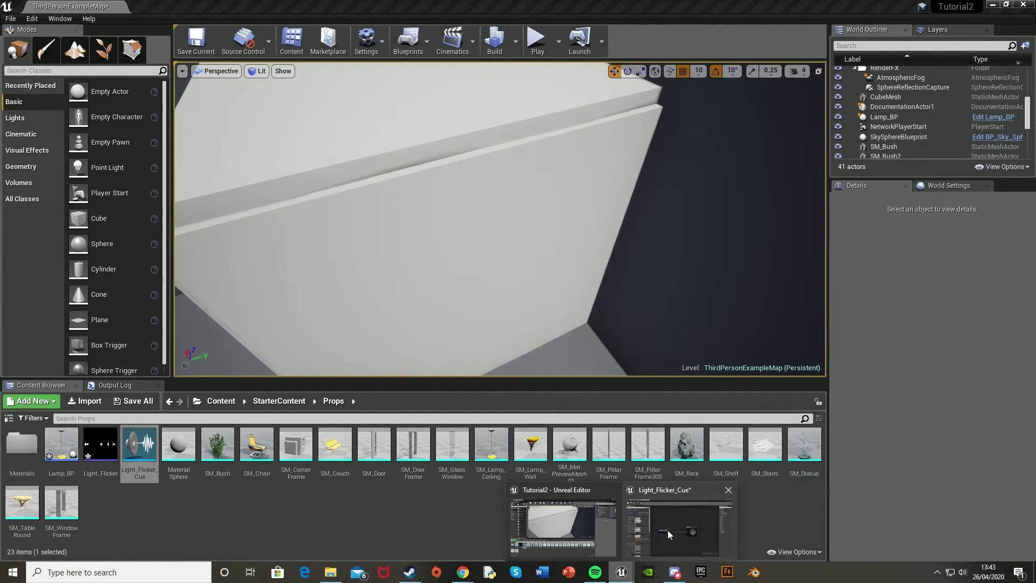
{"action": "left_click", "coordinate": [668, 530]}
{"action": "left_click", "coordinate": [94, 11]}
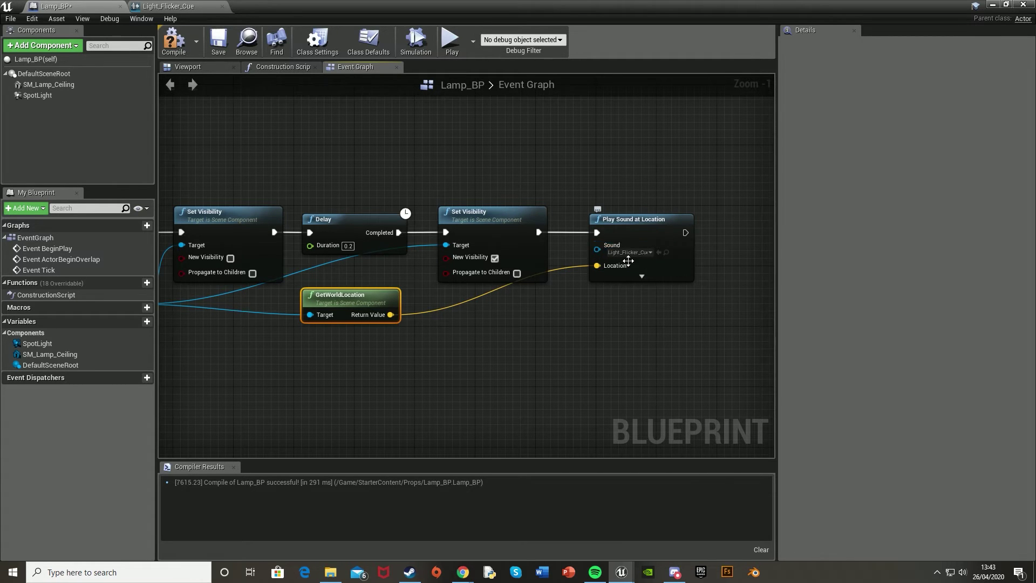
{"action": "scroll", "coordinate": [511, 322], "scroll_direction": "down", "scroll_amount": 2}
{"action": "right_click_drag", "start_coordinate": [510, 319], "coordinate": [560, 316]}
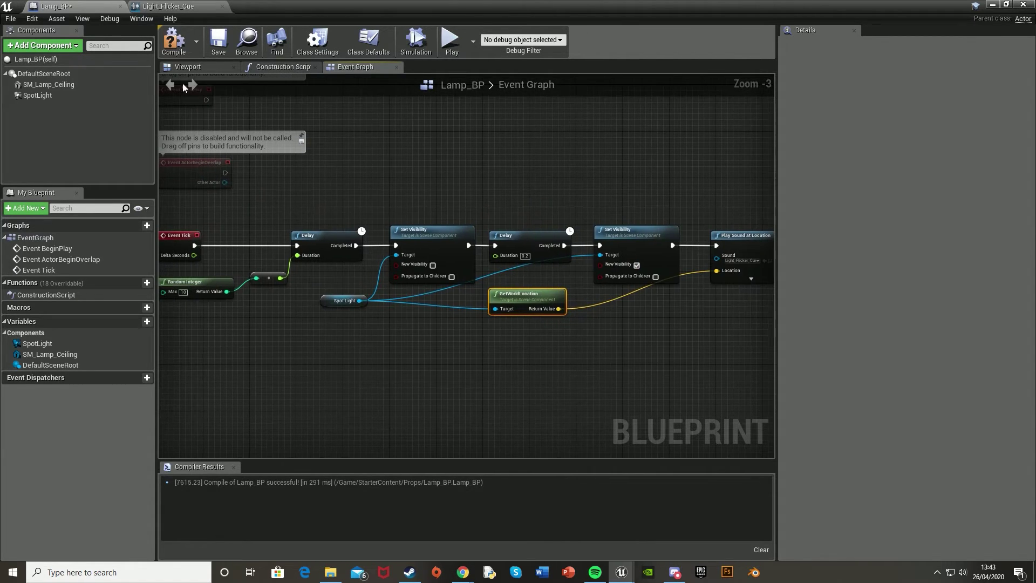
{"action": "left_click", "coordinate": [171, 52]}
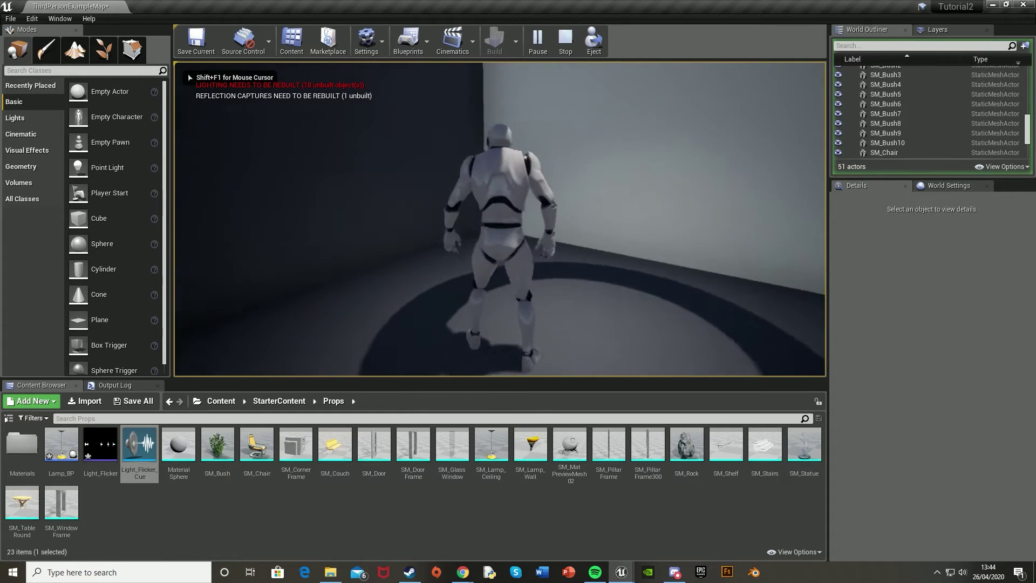
Step: Play-test the level by walking the character around beneath the flickering ceiling lamp, and stop the session
{"action": "key", "text": "w"}
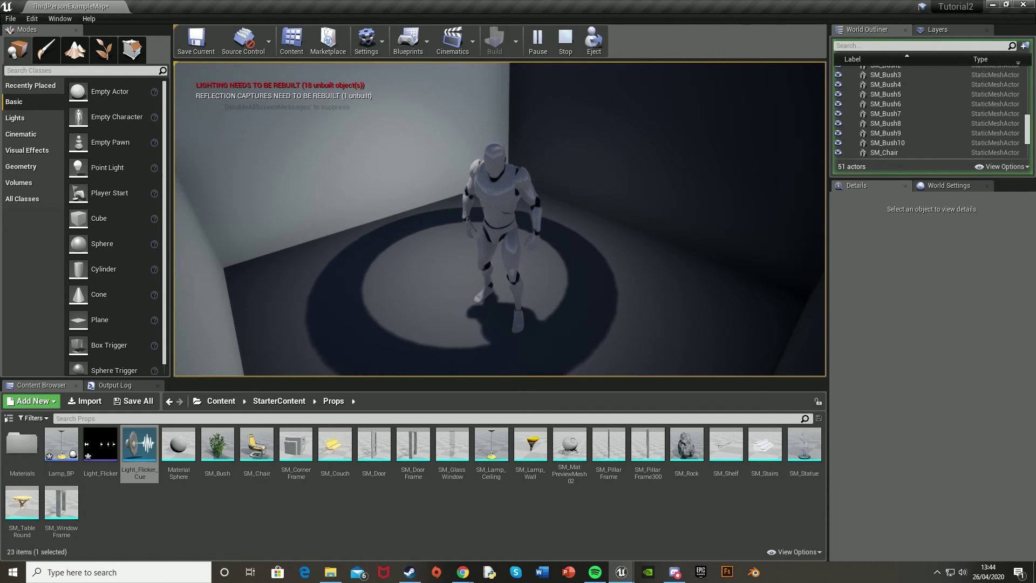
{"action": "key", "text": "Escape"}
Step: Review the Lamp_BP event graph from Event Tick through the Set Visibility nodes and compile the blueprint again
{"action": "mouse_move", "coordinate": [621, 571]}
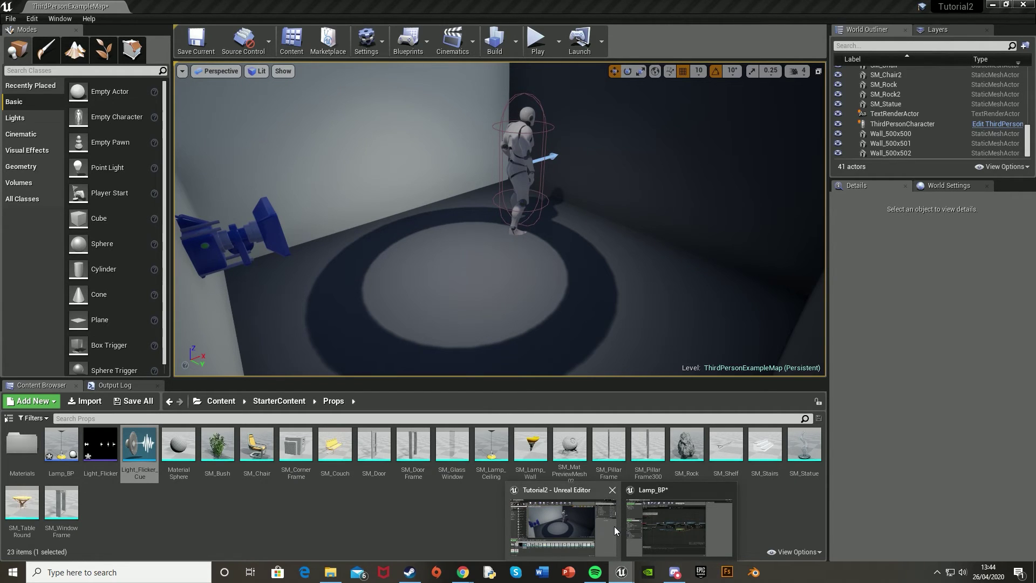
{"action": "left_click", "coordinate": [665, 525]}
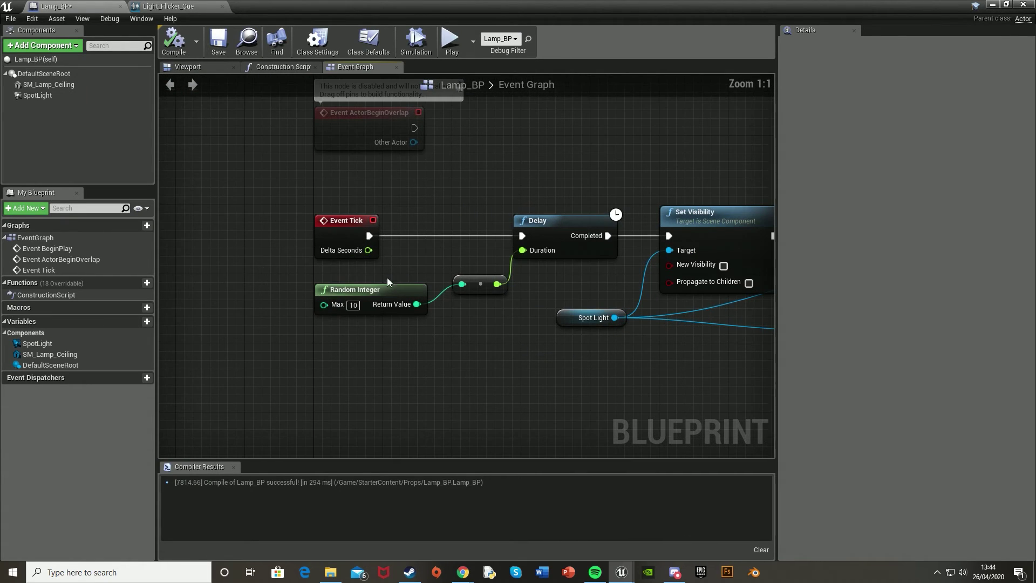
{"action": "right_click_drag", "start_coordinate": [379, 325], "coordinate": [361, 281]}
{"action": "scroll", "coordinate": [537, 298], "scroll_direction": "down", "scroll_amount": 1}
{"action": "right_click_drag", "start_coordinate": [537, 298], "coordinate": [395, 322]}
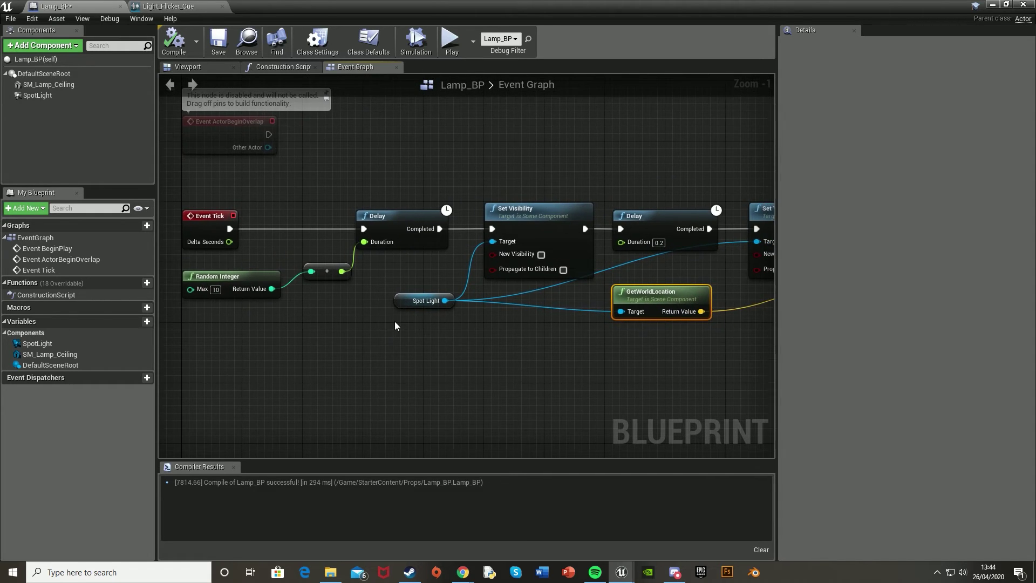
{"action": "scroll", "coordinate": [395, 325], "scroll_direction": "down", "scroll_amount": 1}
{"action": "left_click", "coordinate": [173, 41]}
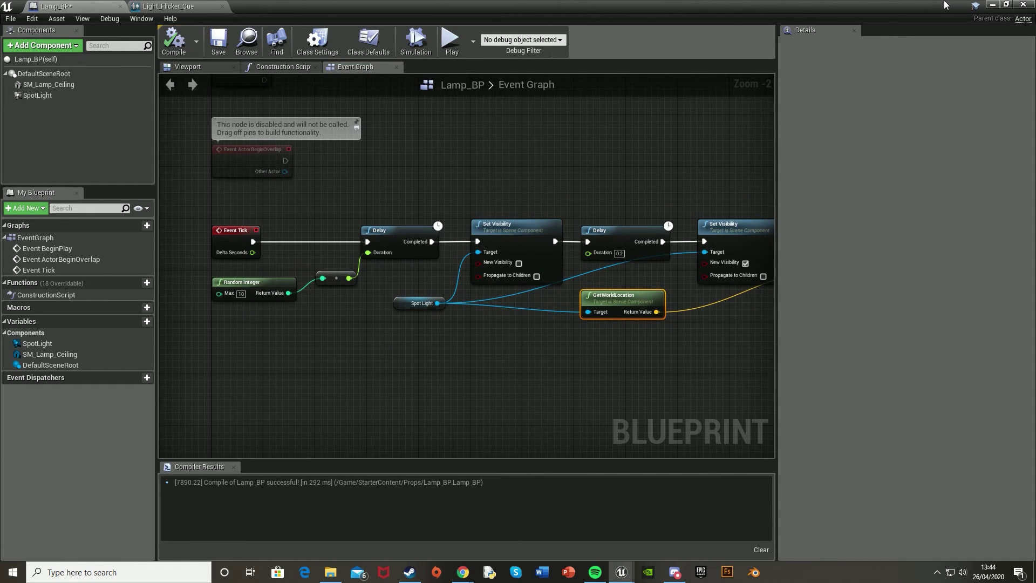
Step: Return to the level and run it once more to check the recompiled lamp, ending the play session
{"action": "left_click", "coordinate": [992, 6]}
{"action": "left_click", "coordinate": [546, 34]}
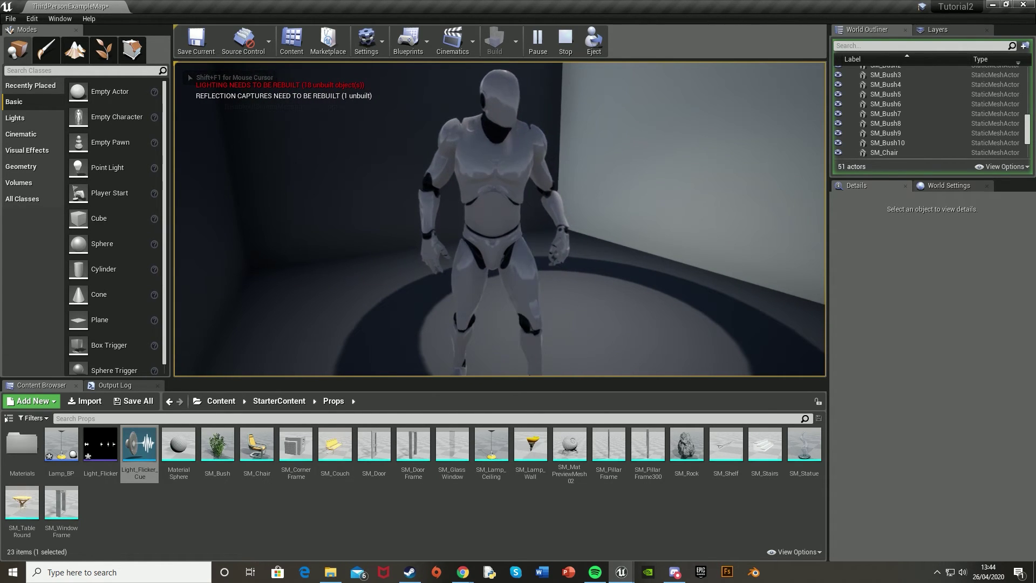
{"action": "key", "text": "Escape"}
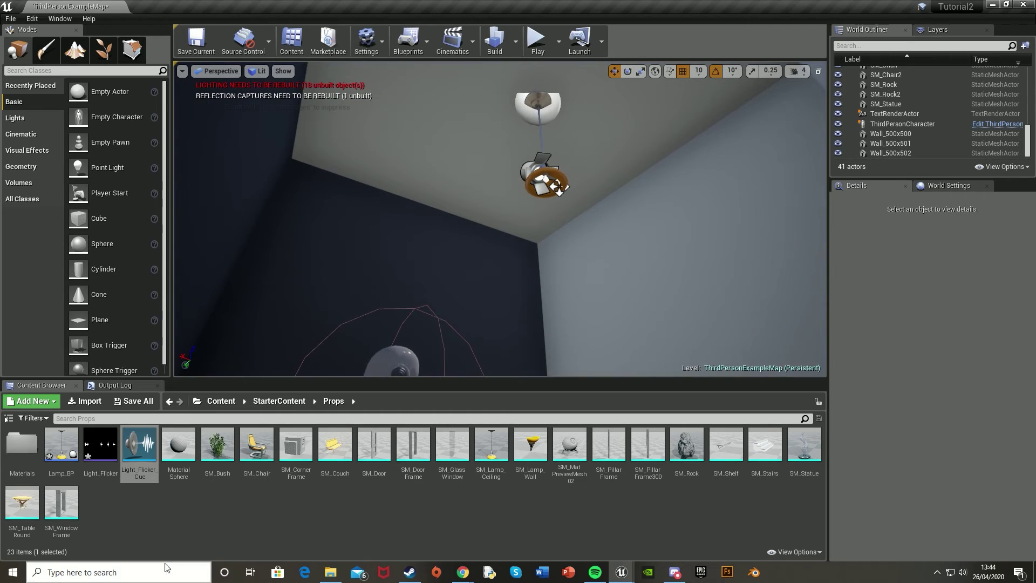
Step: Place a second Lamp_BP in the room beside the first lamp and play-test the level with both lamps
{"action": "left_click_drag", "start_coordinate": [61, 445], "coordinate": [414, 91]}
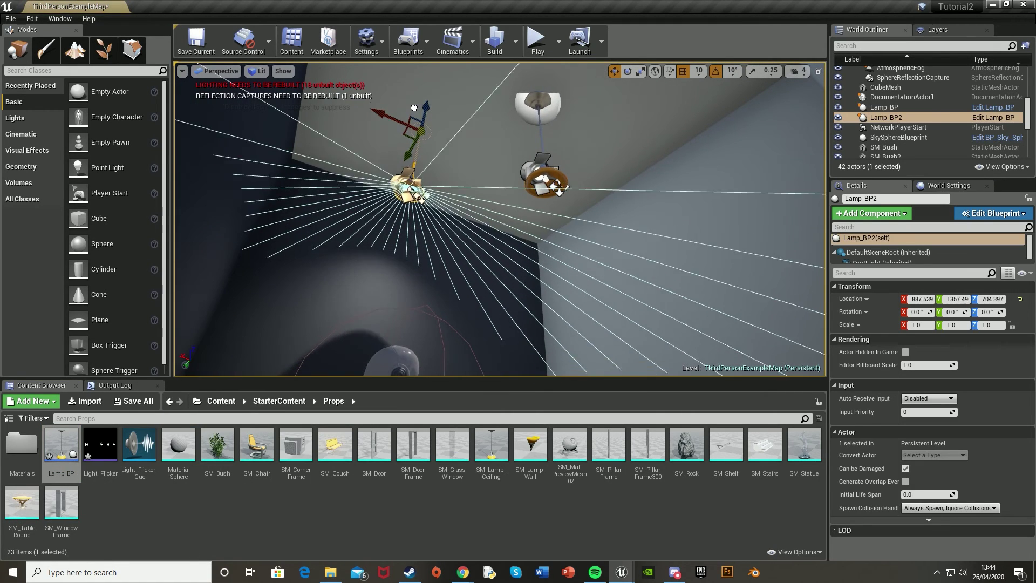
{"action": "left_click", "coordinate": [536, 39]}
{"action": "left_click", "coordinate": [483, 221]}
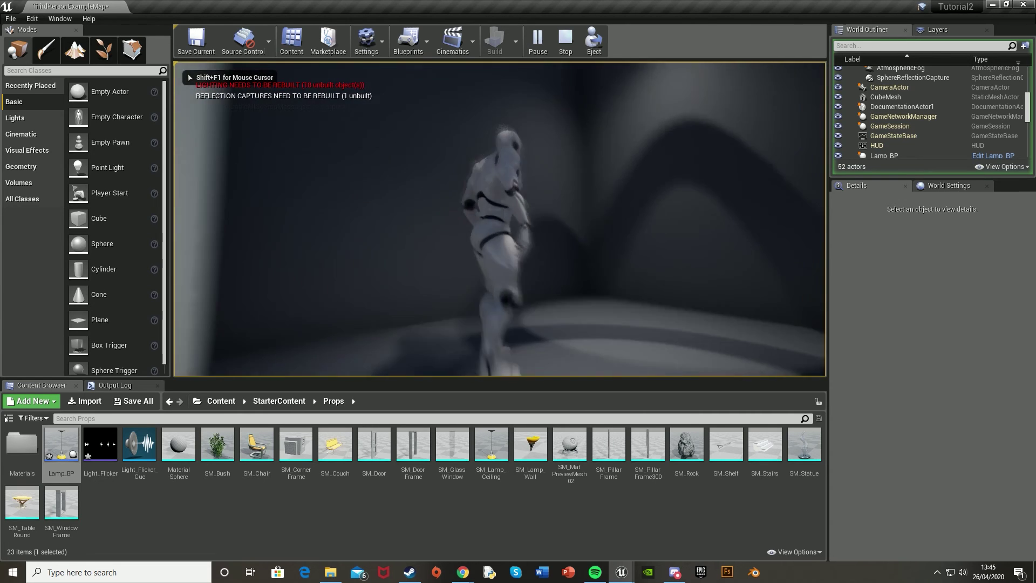
{"action": "key", "text": "w"}
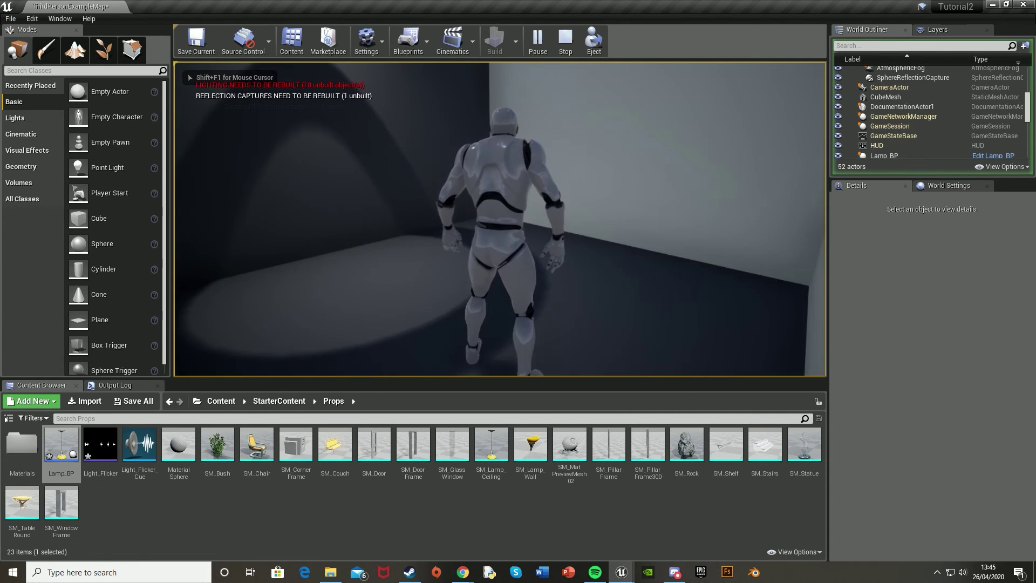